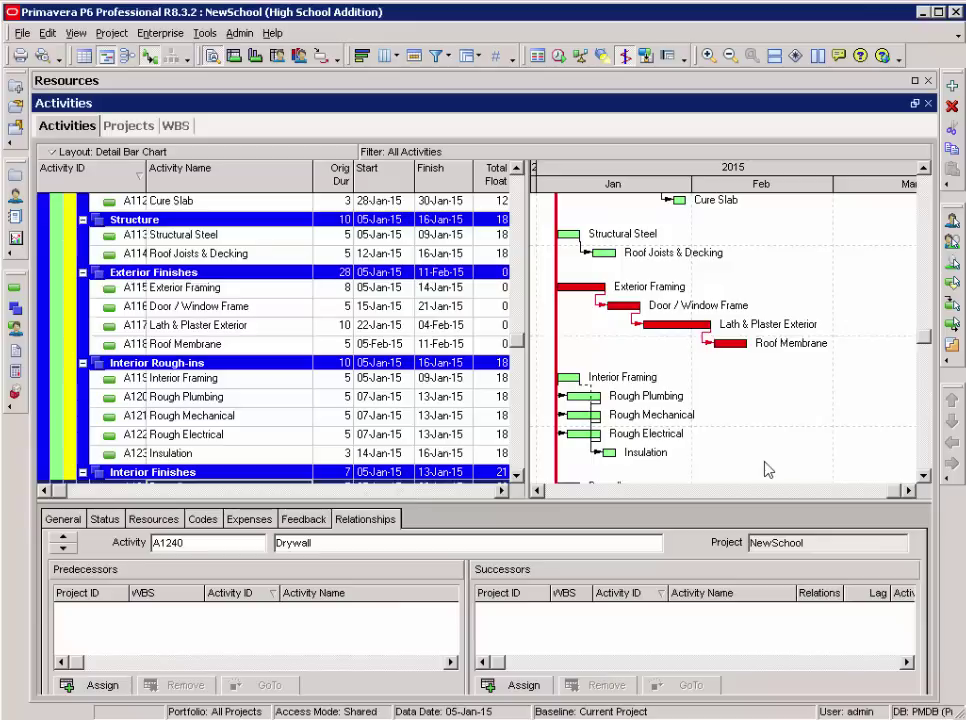
- Scroll the Activities table to the Interior Finishes group, Drywall through Test & Balance
click(924, 477)
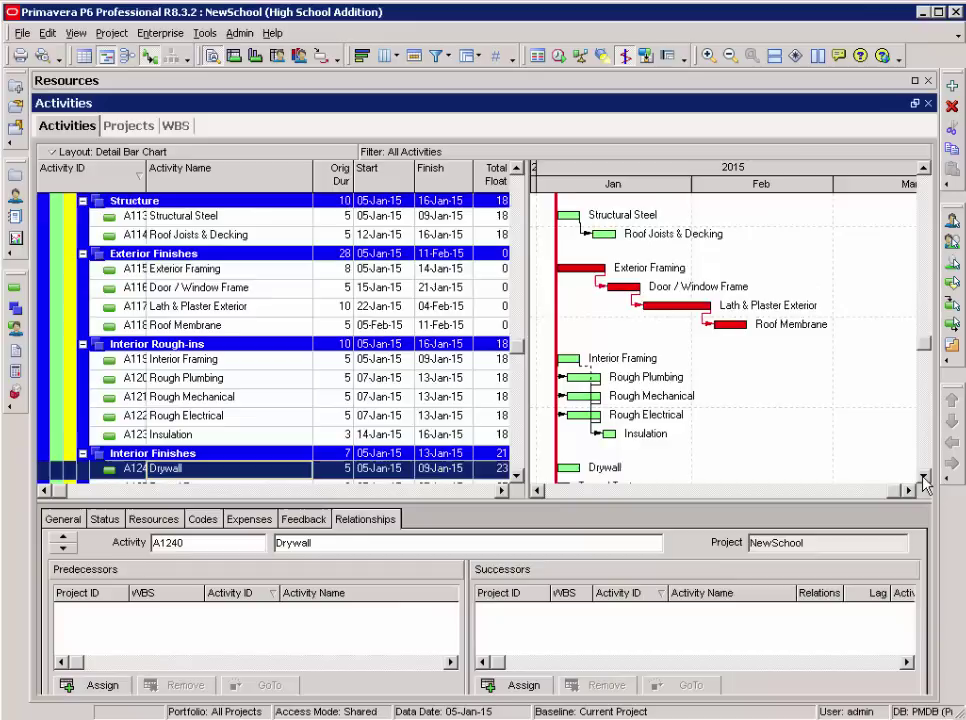
drag(924, 477, 924, 477)
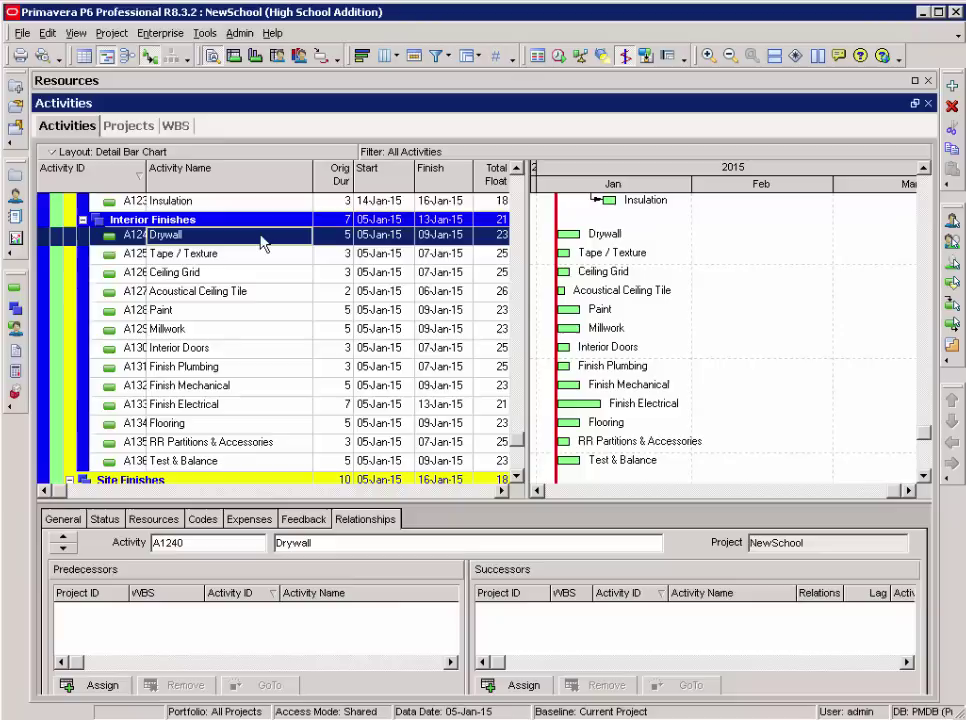
- Chain Drywall, Tape / Texture, Paint and Ceiling Grid in sequence with Link Activities
ctrl+click(232, 256)
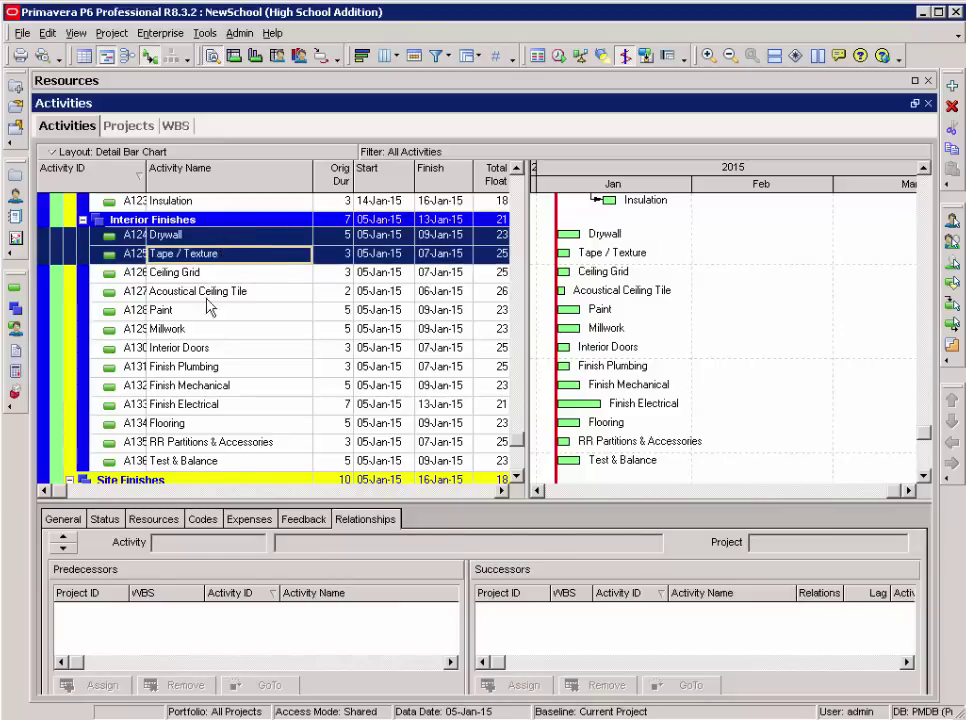
ctrl+click(205, 310)
ctrl+click(216, 276)
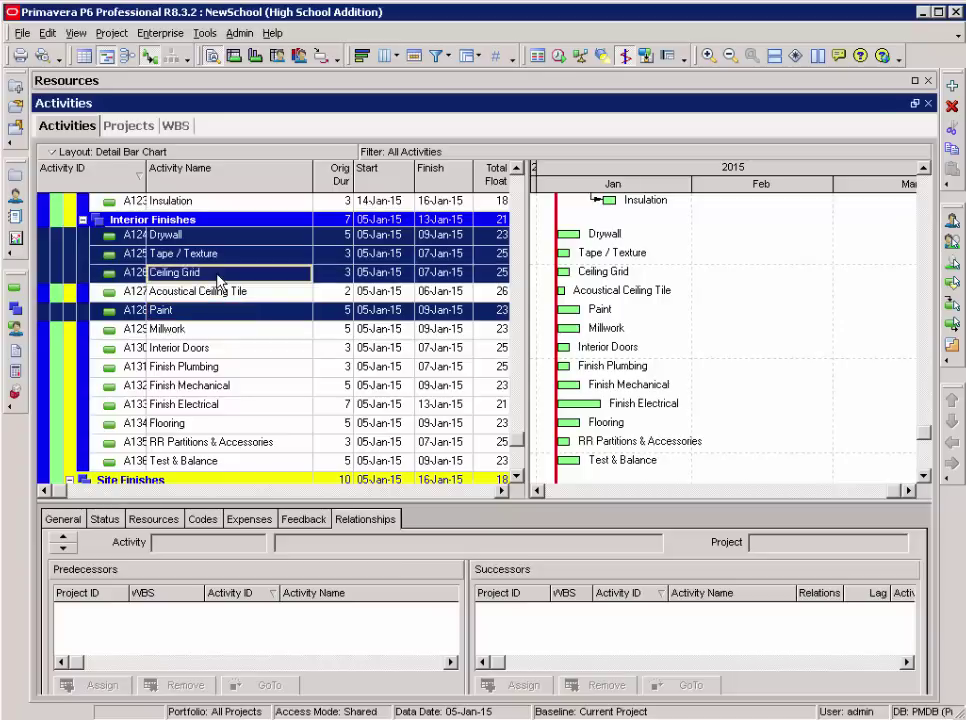
right_click(217, 278)
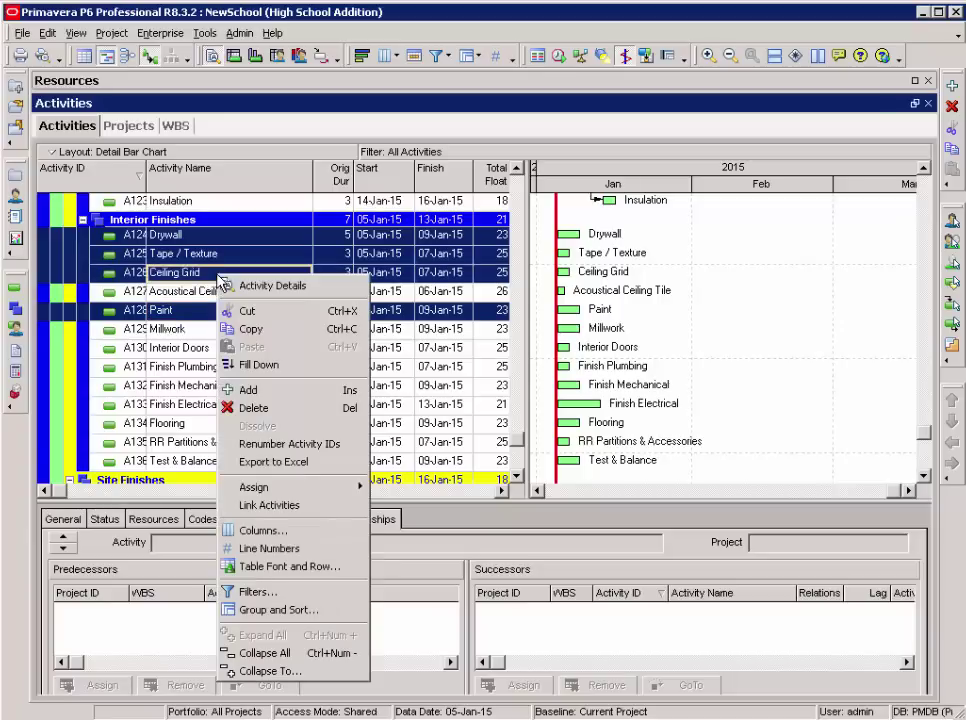
click(285, 505)
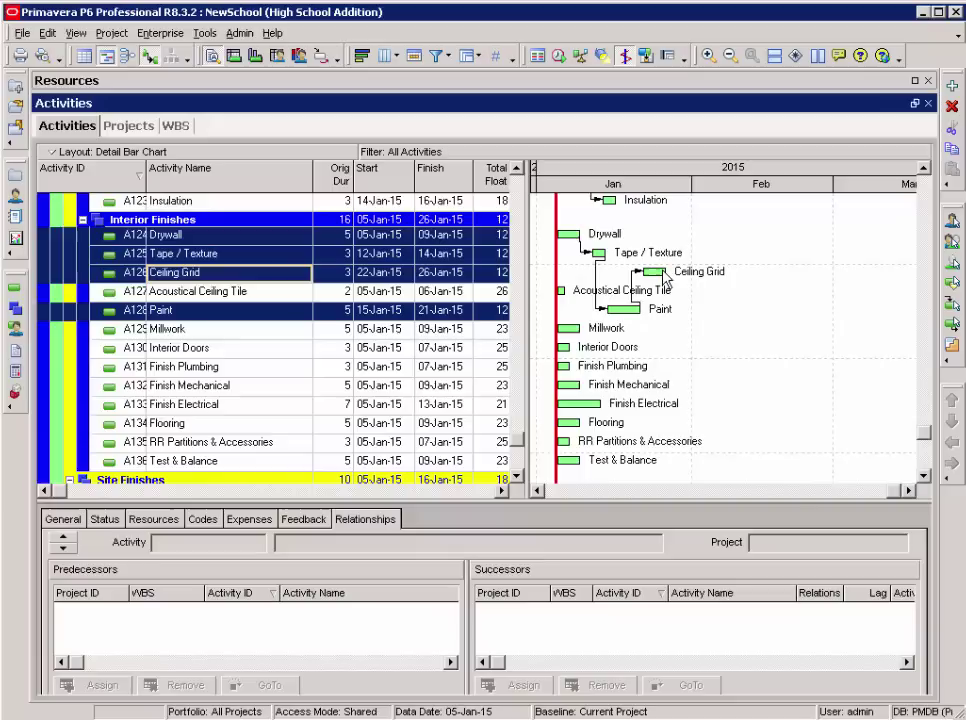
- Link Ceiling Grid, Finish Mechanical and Acoustical Ceiling Tile together
click(232, 274)
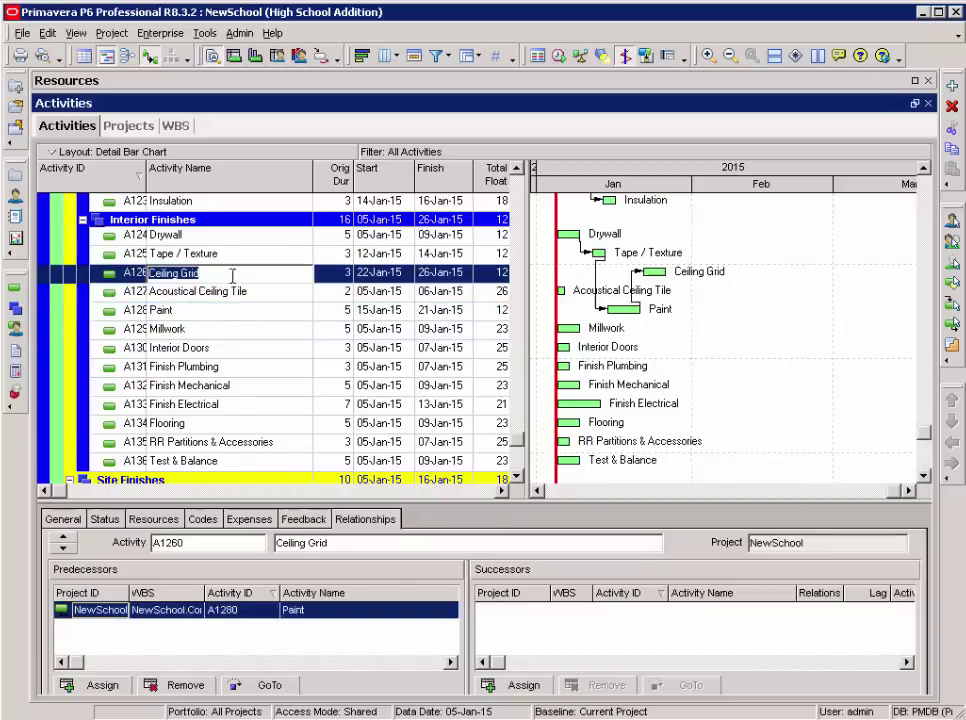
ctrl+click(207, 388)
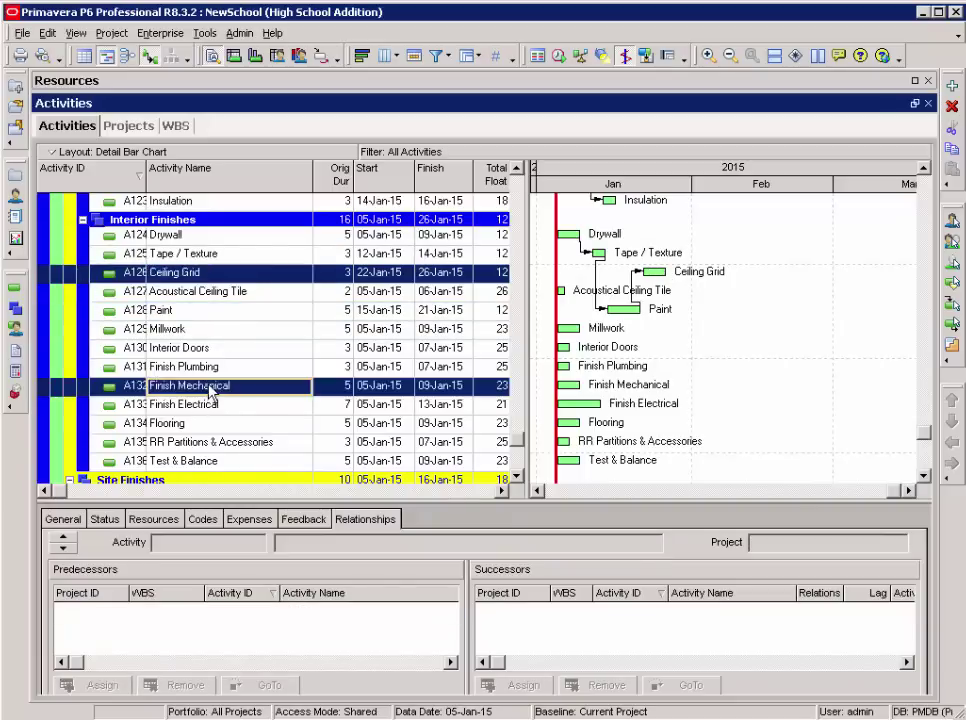
ctrl+click(214, 297)
right_click(216, 298)
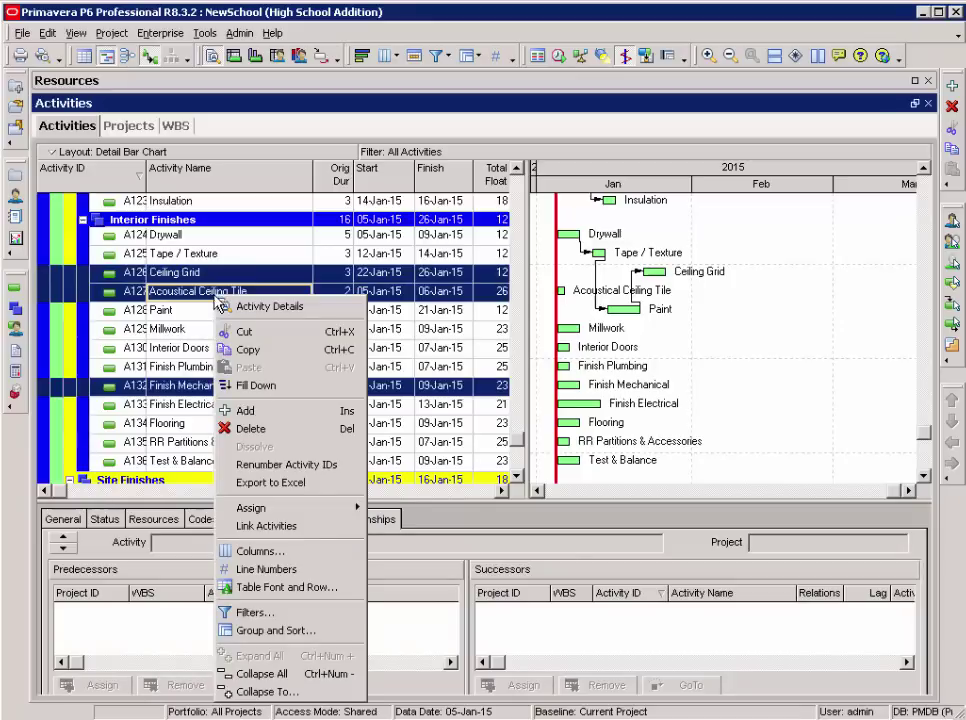
click(259, 527)
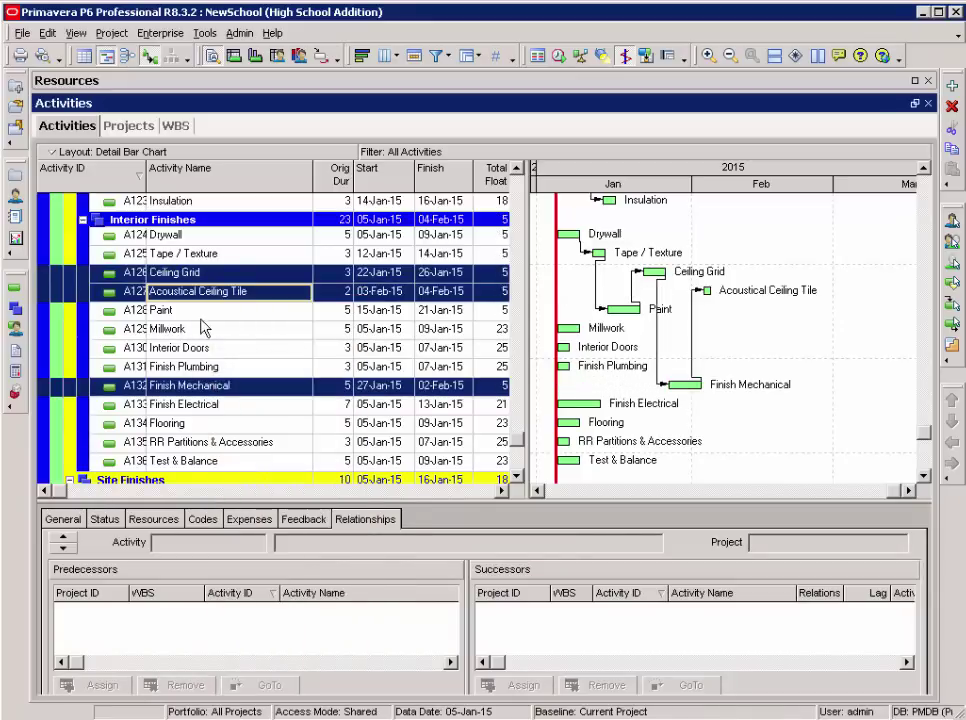
- Link Ceiling Grid, Finish Electrical and Acoustical Ceiling Tile together
click(217, 280)
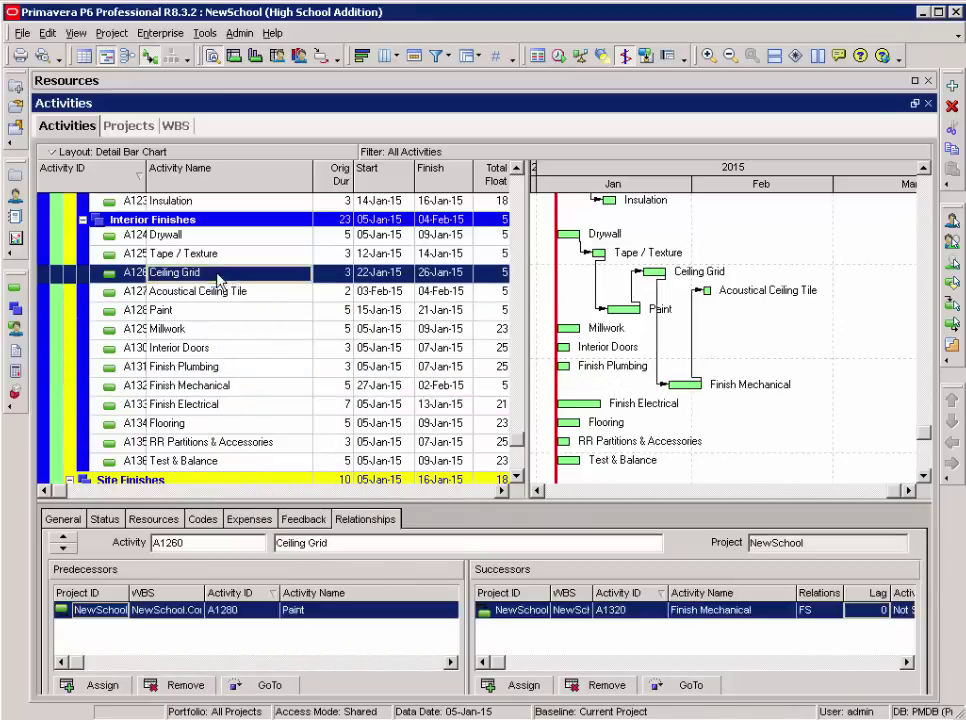
ctrl+click(185, 404)
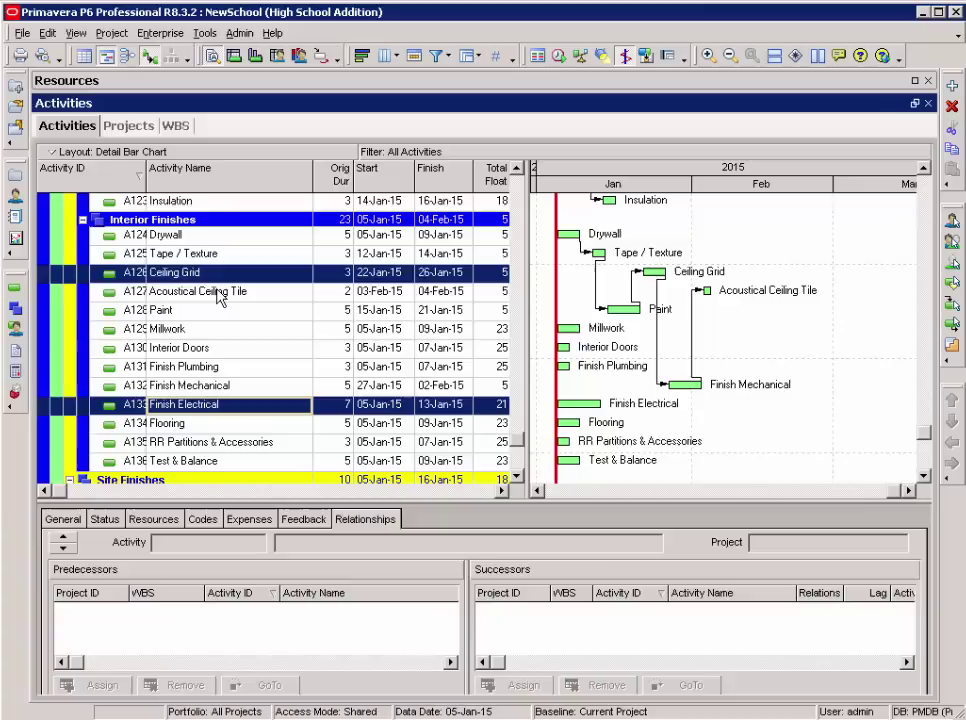
ctrl+click(219, 292)
right_click(219, 292)
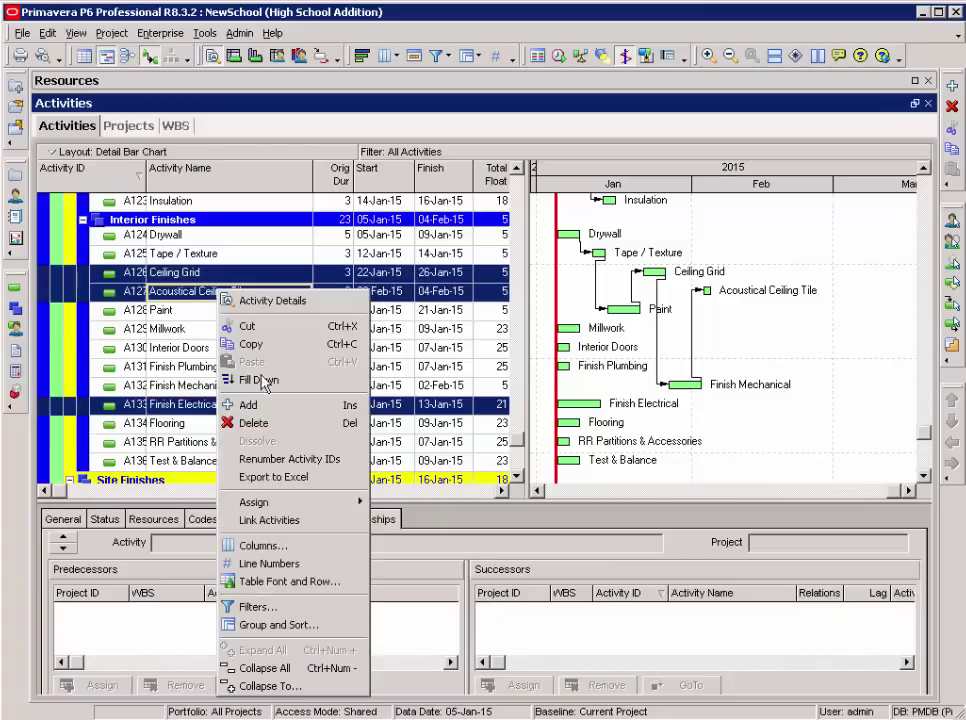
click(266, 521)
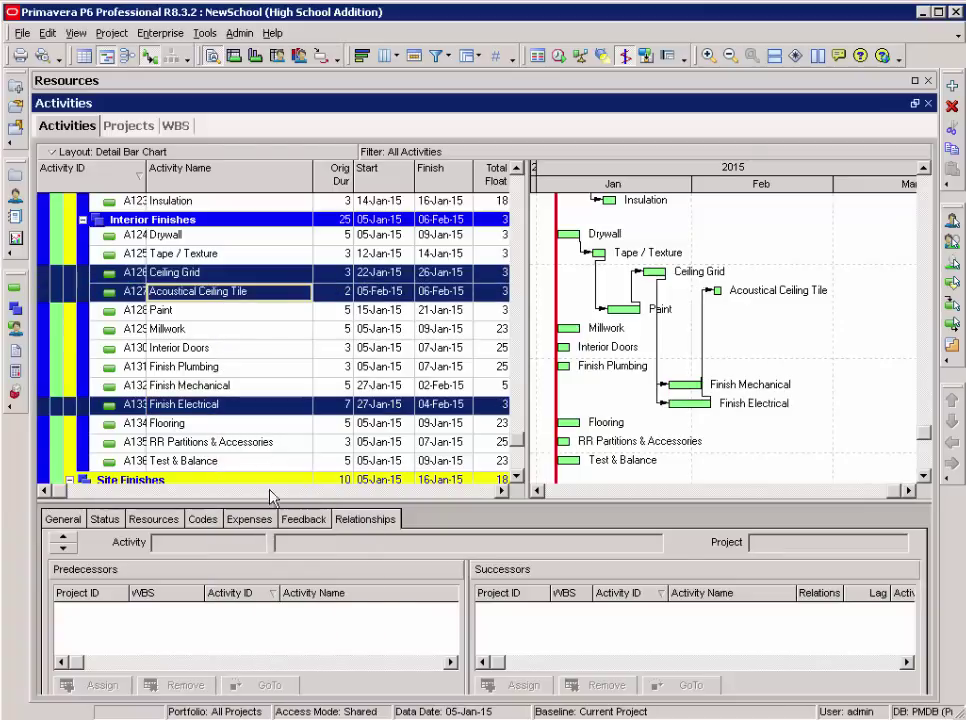
- Link Acoustical Ceiling Tile, Millwork, Interior Doors and Flooring in sequence
click(258, 310)
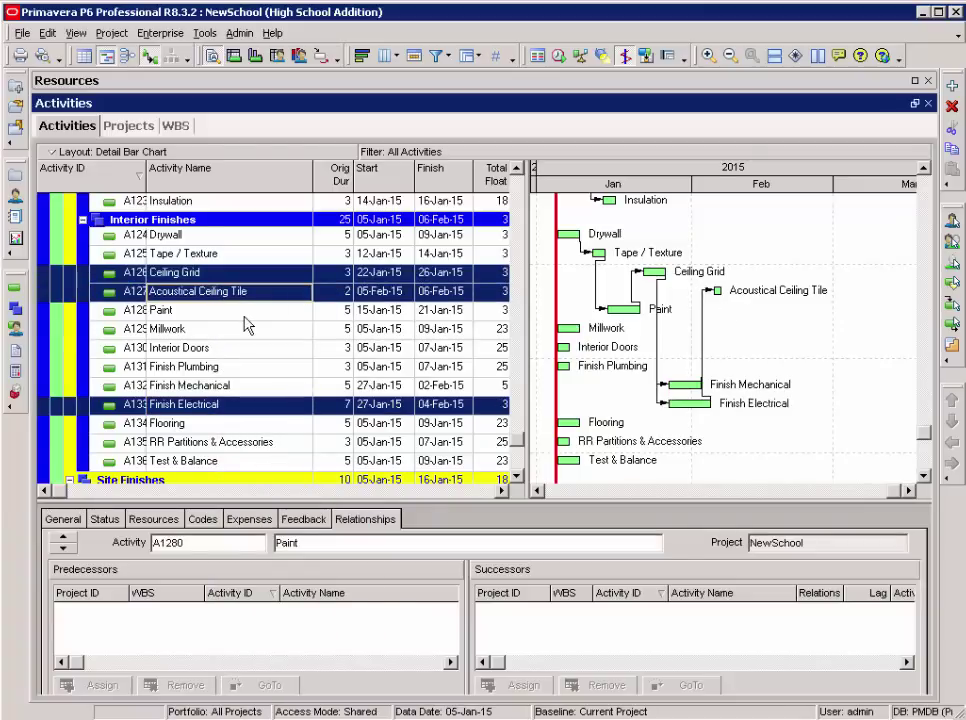
click(178, 292)
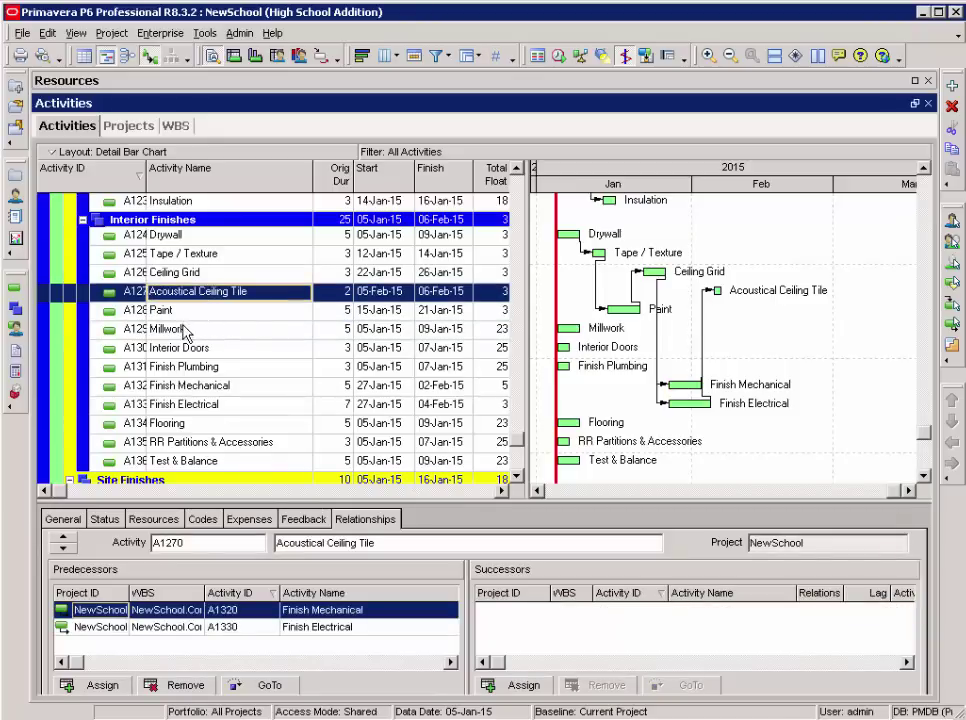
ctrl+click(221, 334)
ctrl+click(190, 348)
ctrl+click(200, 423)
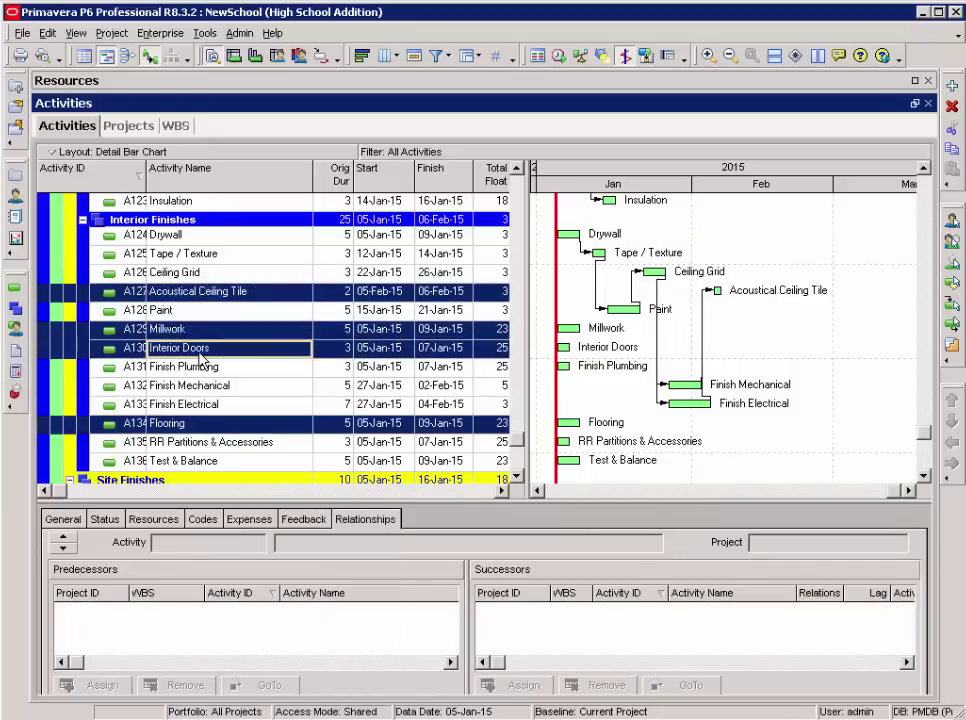
right_click(200, 423)
click(238, 548)
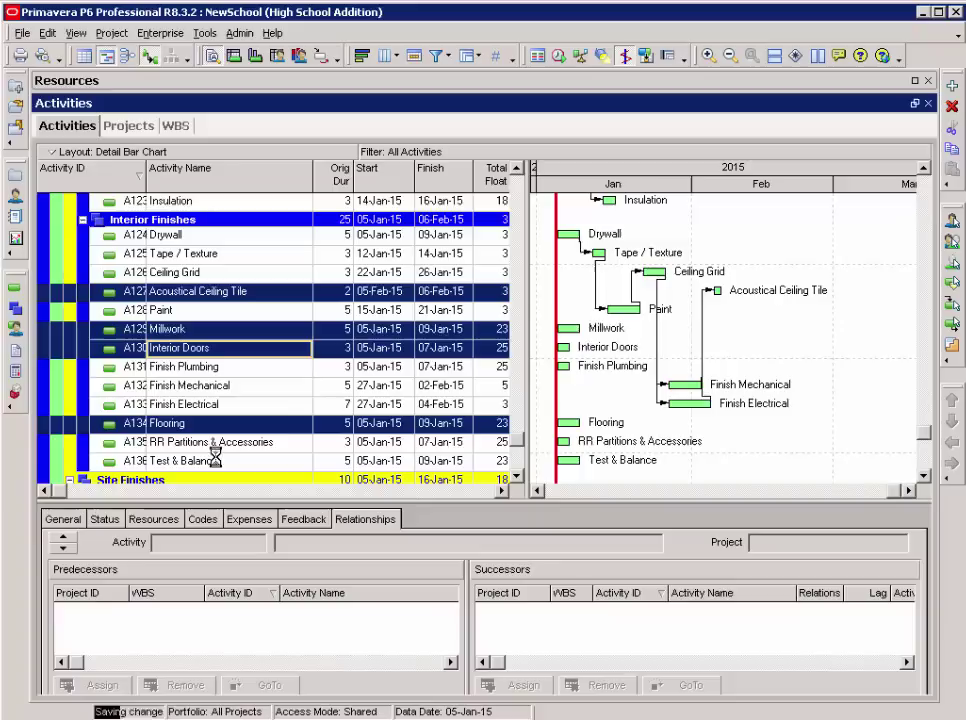
- Link Finish Plumbing, Flooring, RR Partitions & Accessories and Test & Balance together
click(238, 352)
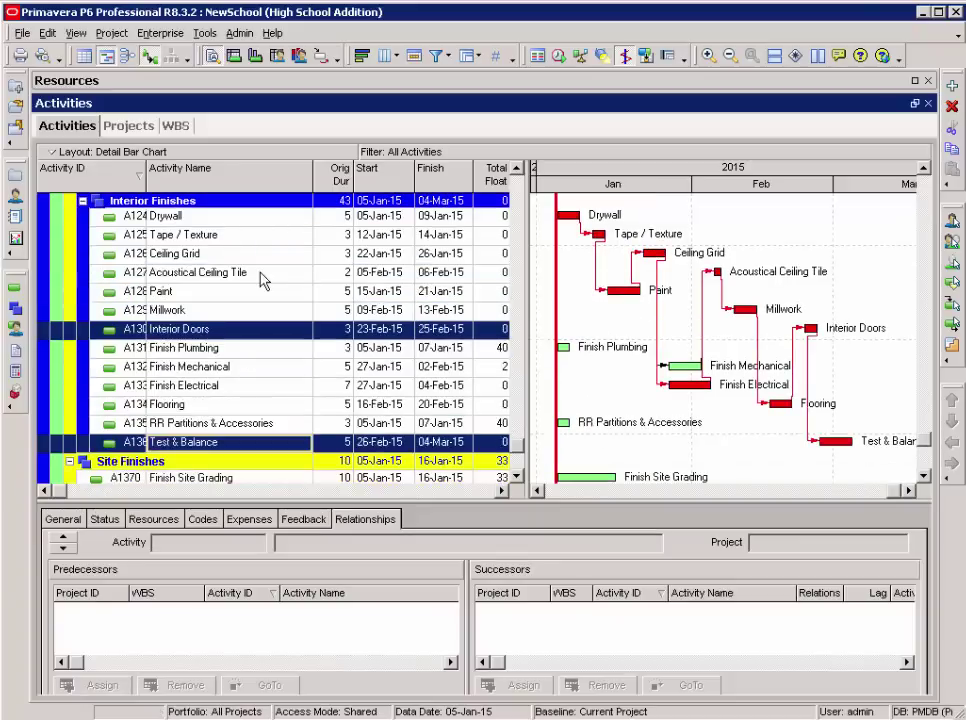
click(185, 348)
ctrl+click(185, 404)
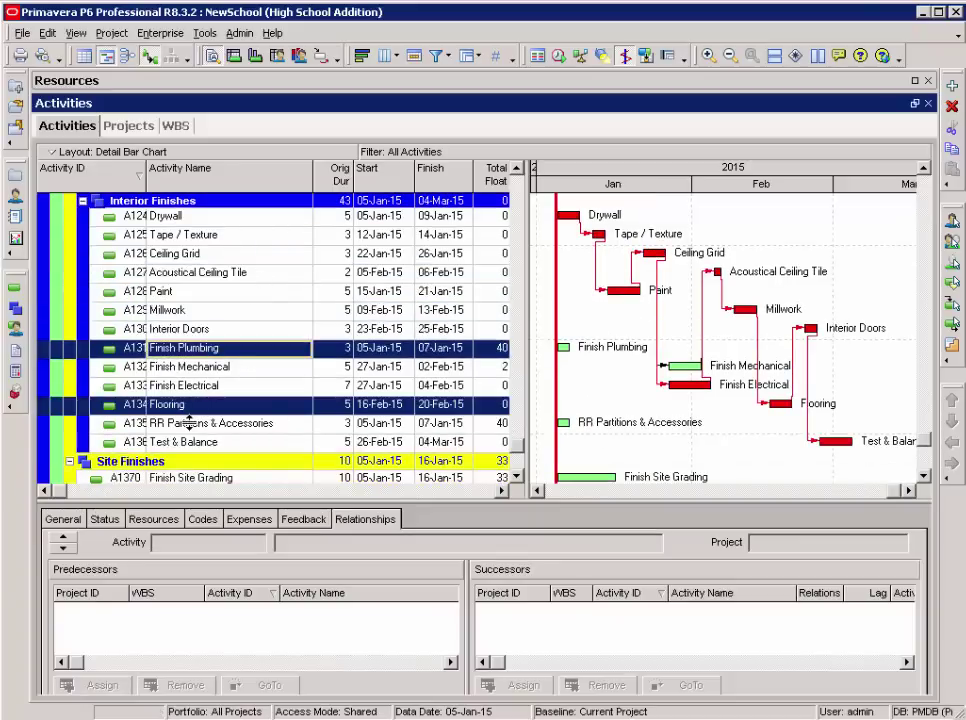
ctrl+click(190, 423)
ctrl+click(190, 442)
right_click(193, 454)
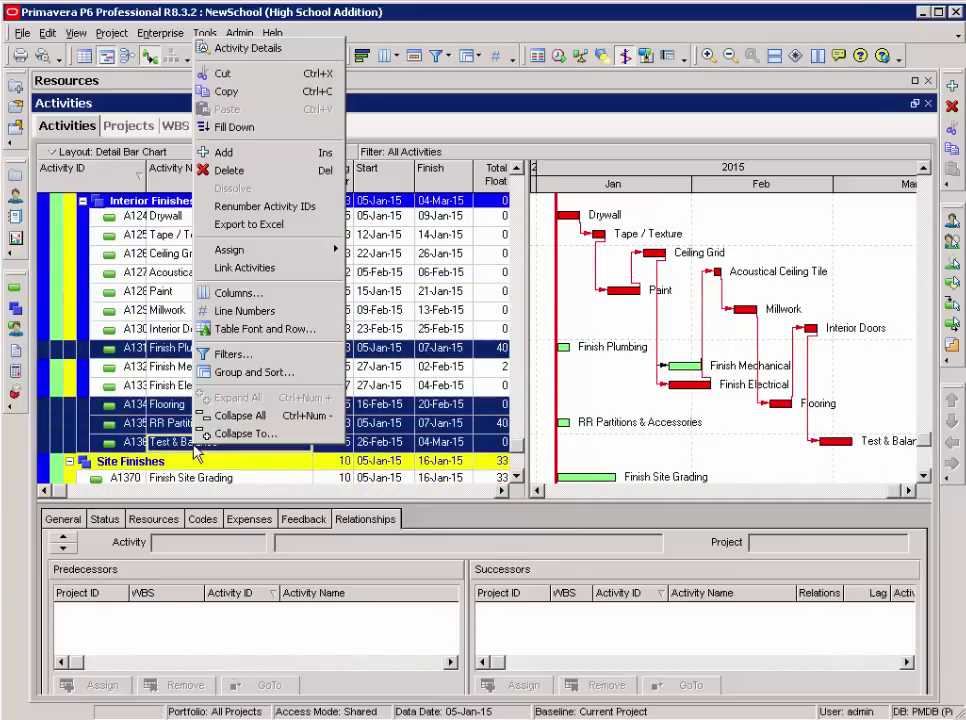
click(229, 268)
- Link Finish Site Grading as the predecessor of Base & Pave Parking Lot
click(287, 276)
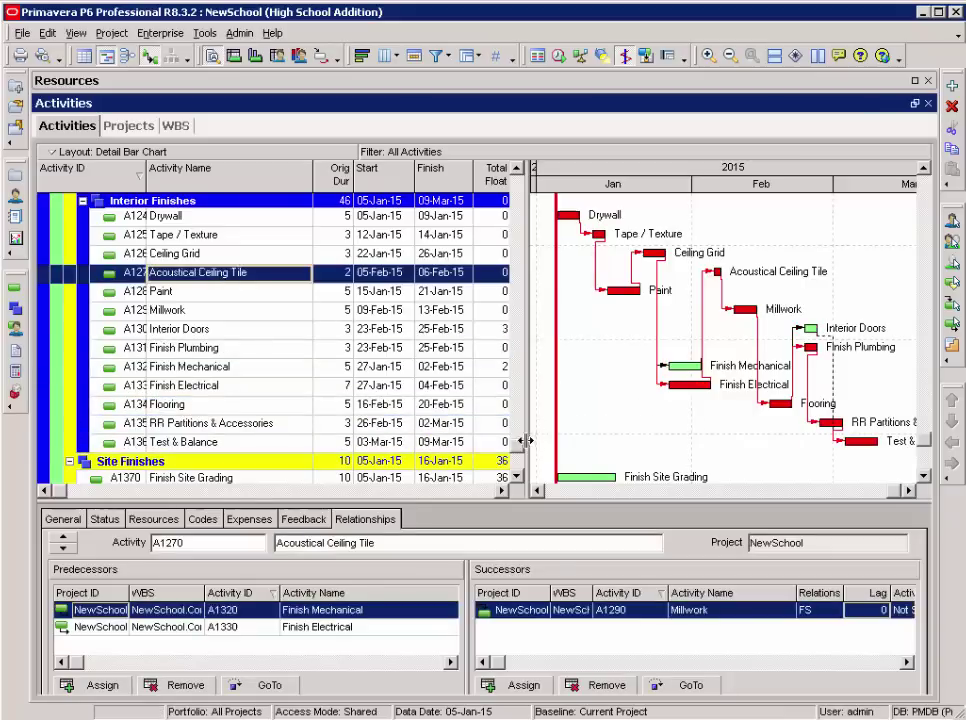
click(517, 478)
click(519, 481)
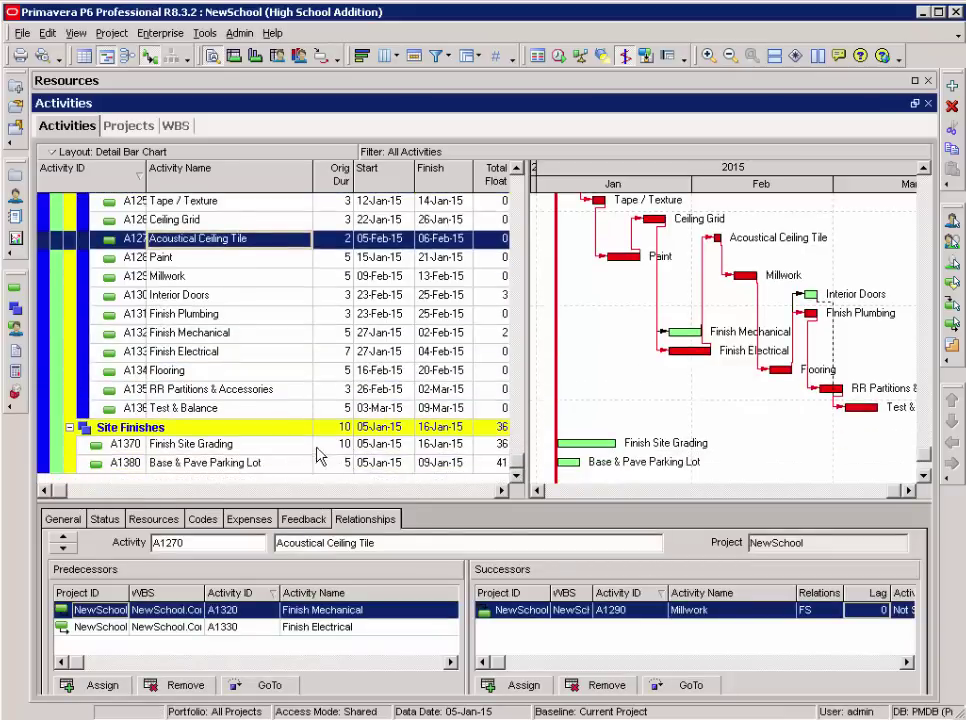
click(265, 456)
ctrl+click(266, 464)
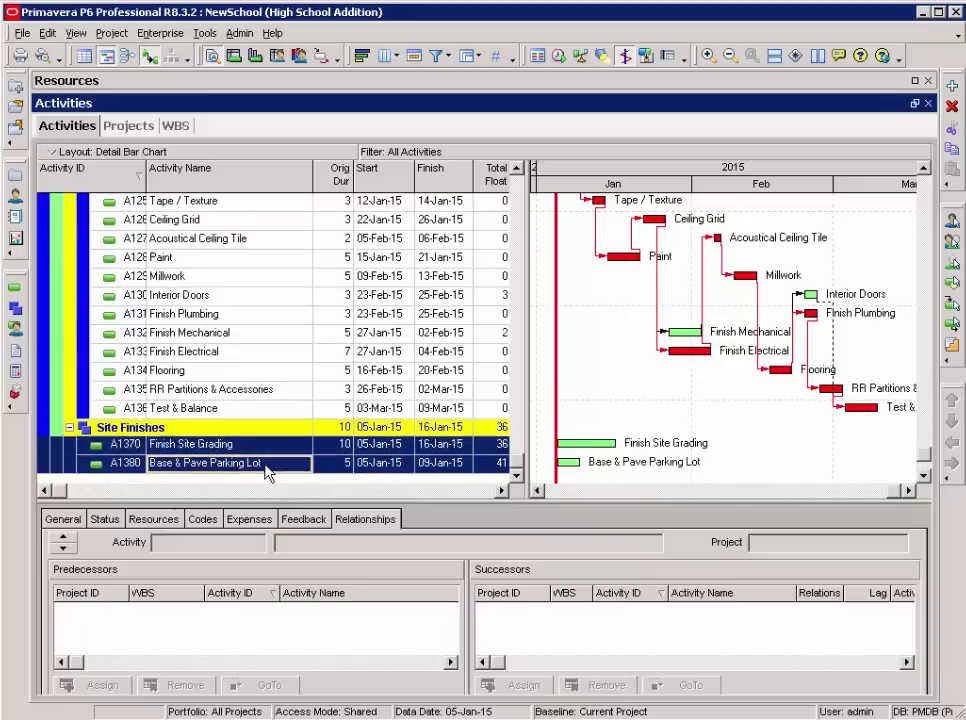
right_click(268, 470)
click(310, 287)
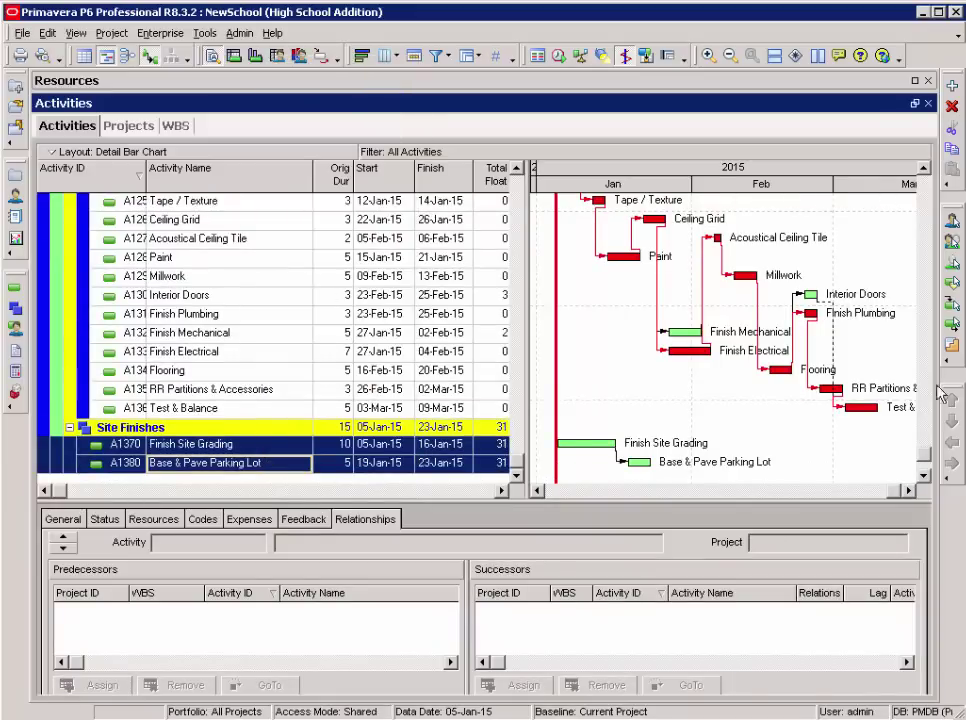
- Drag a finish-to-start link from Mobilization to Survey and Staking in the Gantt chart
scroll(683, 262, up, 10)
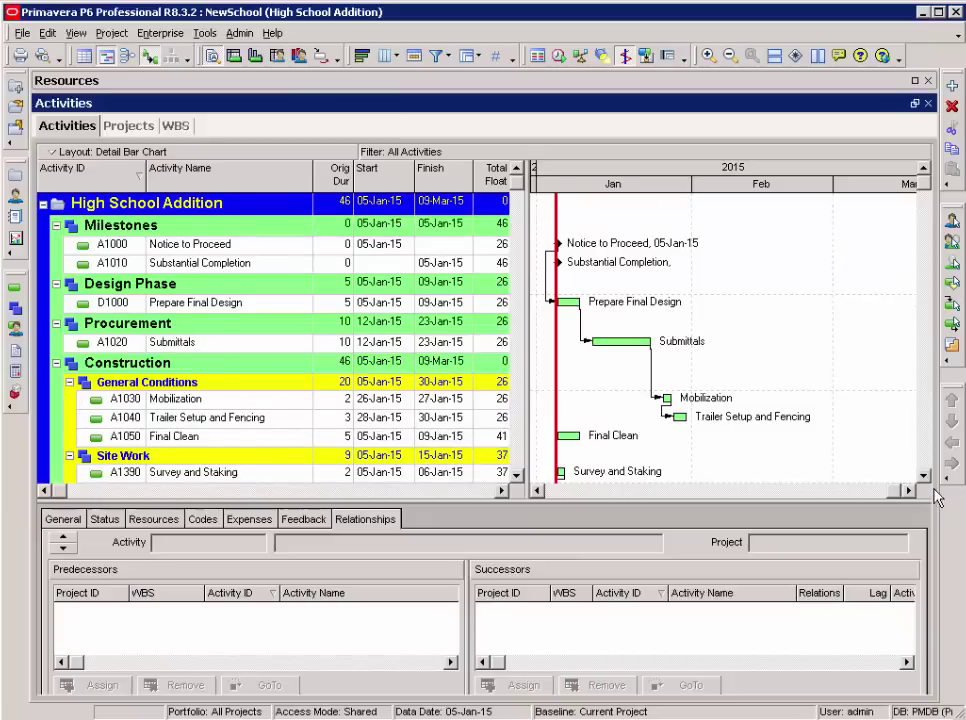
drag(926, 477, 927, 485)
scroll(615, 250, up, 15)
click(924, 480)
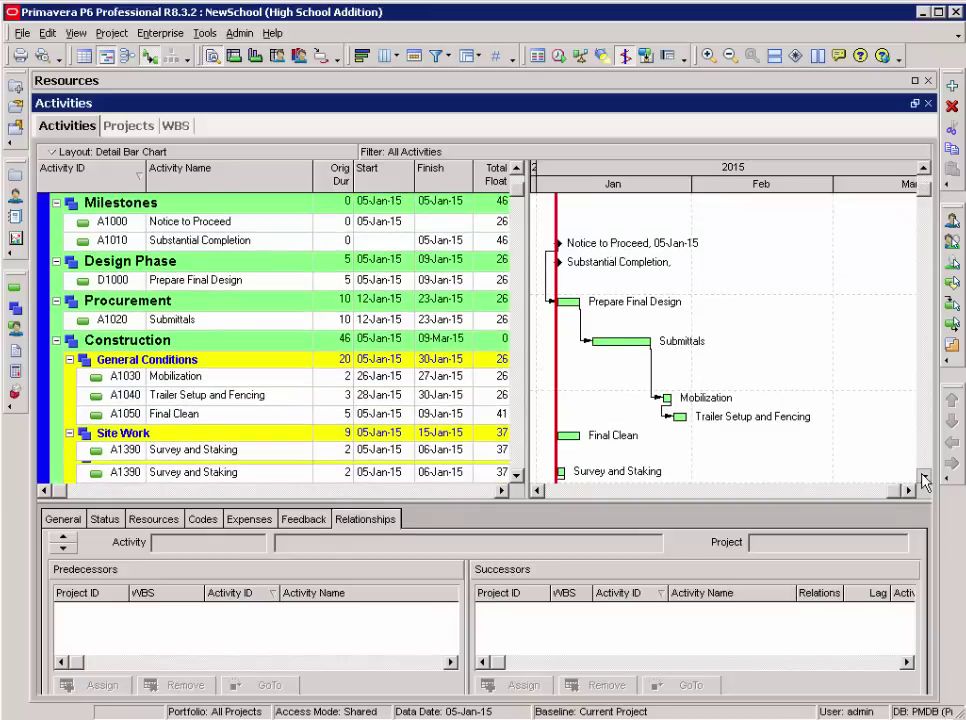
drag(924, 480, 924, 480)
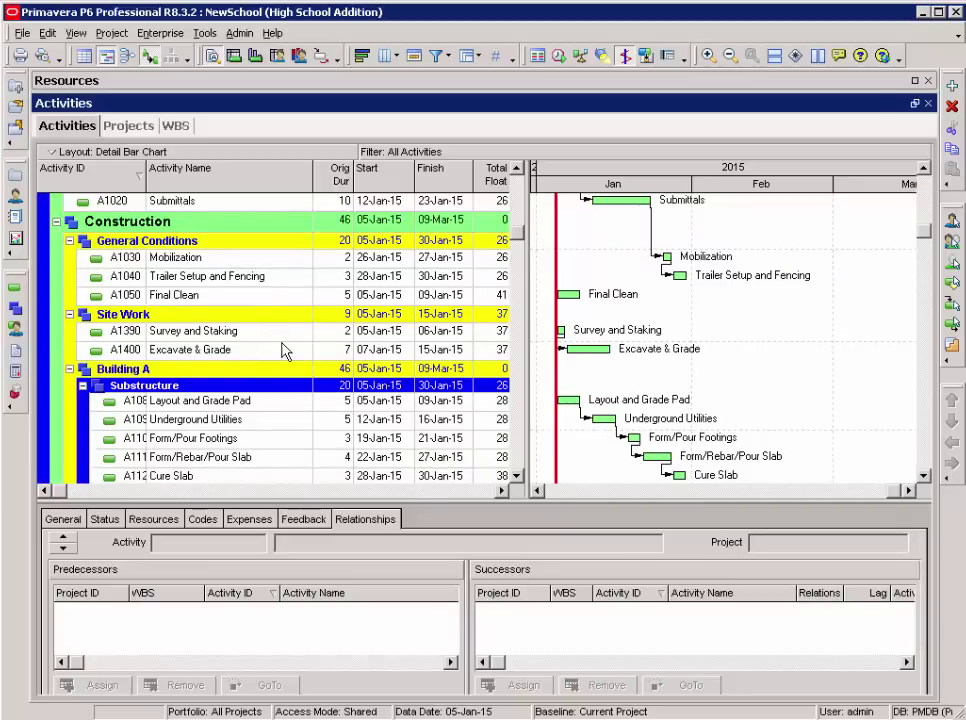
click(670, 258)
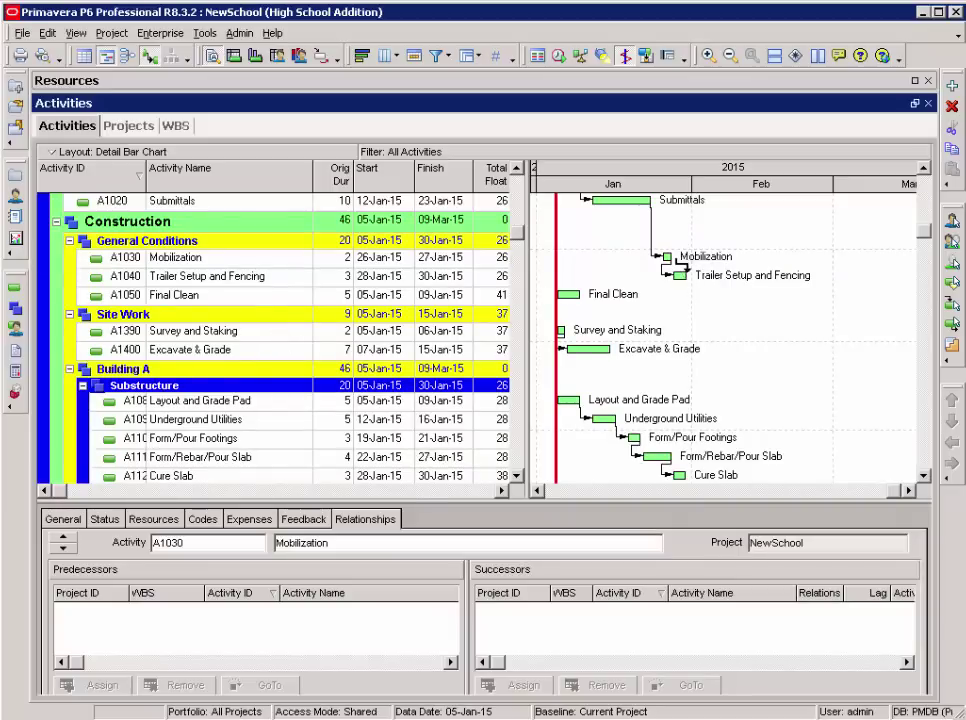
drag(670, 258, 560, 331)
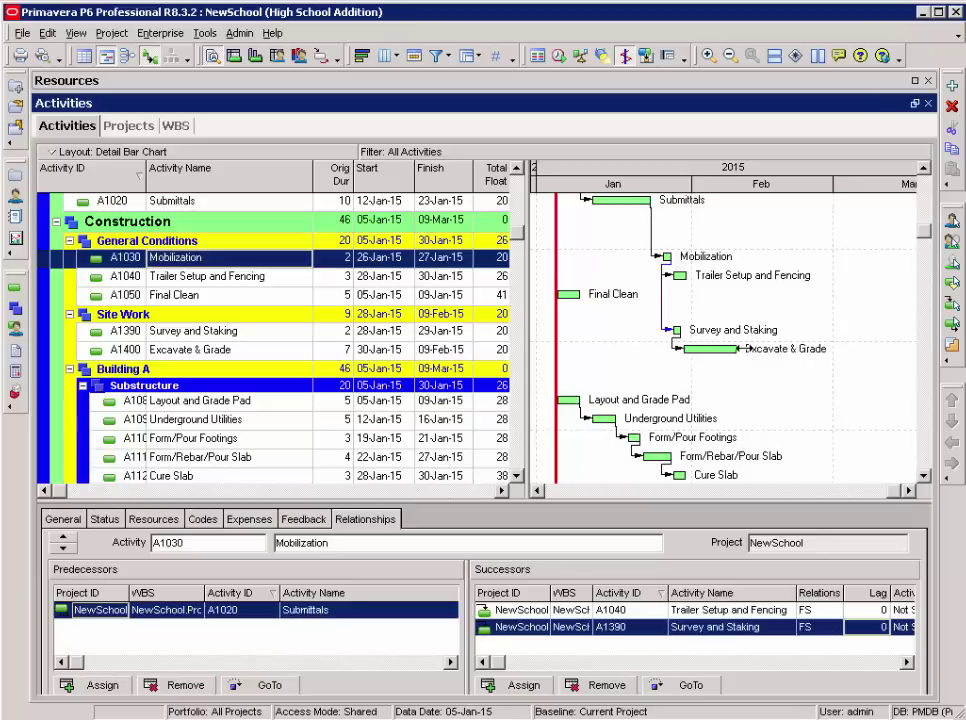
- Drag links: Excavate→Layout and Grade Pad, Cure Slab→Structural Steel, Roof Joists→Exterior Framing→Interior Framing
click(745, 351)
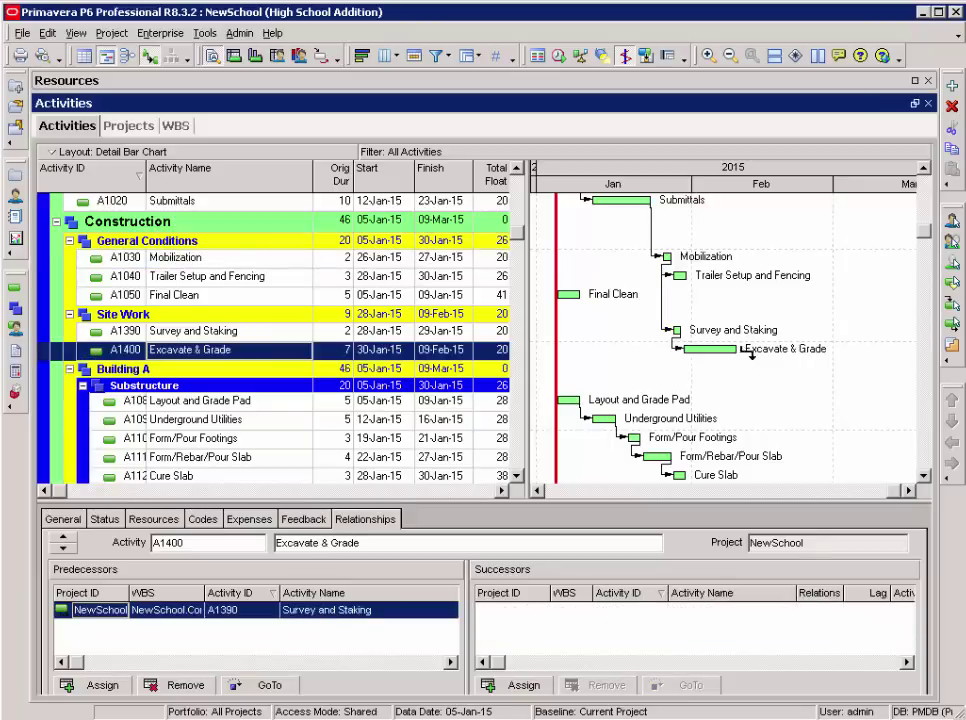
drag(750, 352, 568, 400)
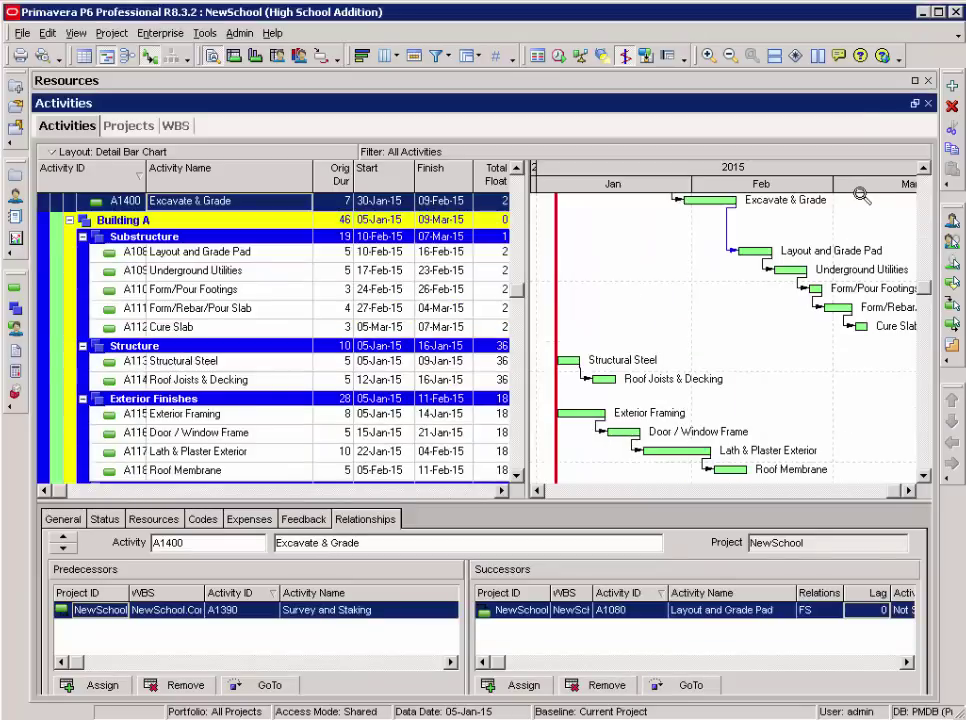
drag(861, 196, 722, 214)
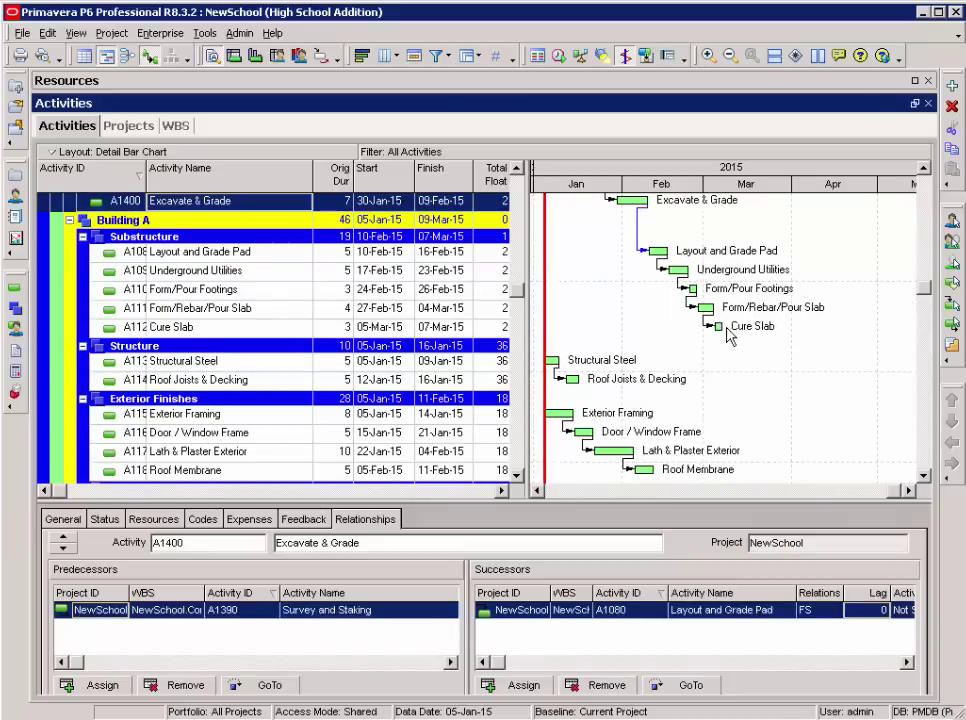
drag(727, 330, 541, 358)
drag(770, 380, 547, 412)
click(923, 476)
click(923, 476)
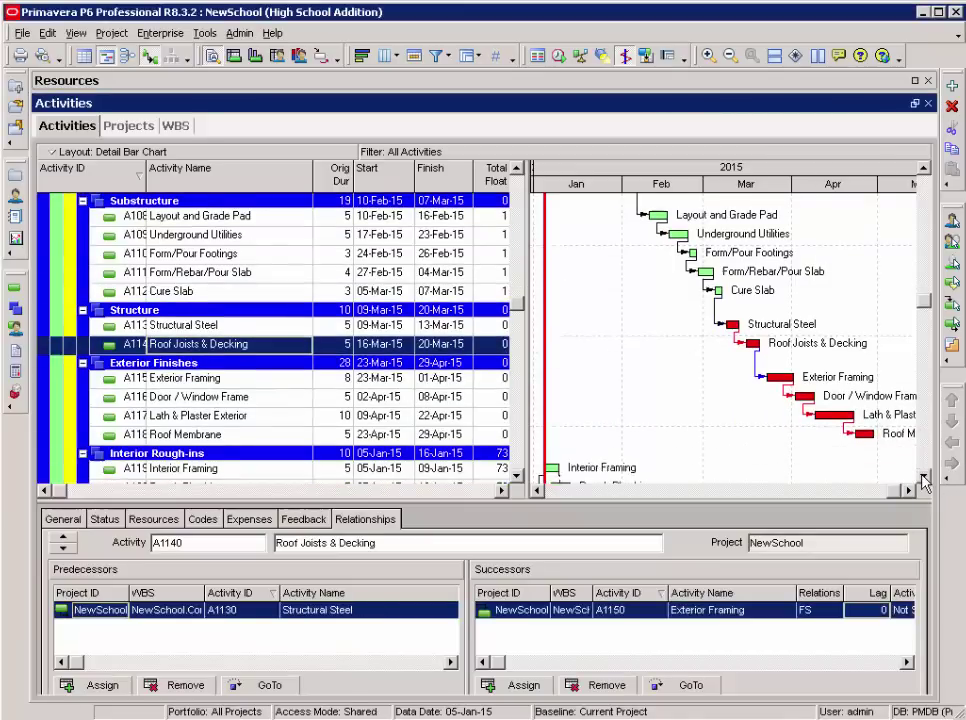
scroll(800, 262, down, 2)
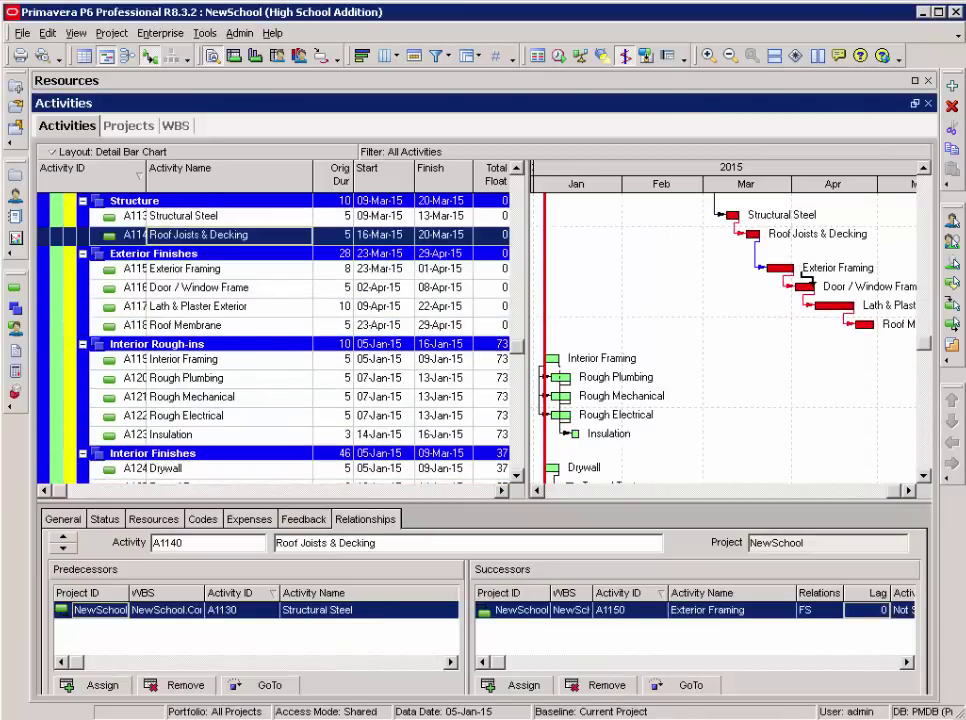
drag(785, 268, 552, 358)
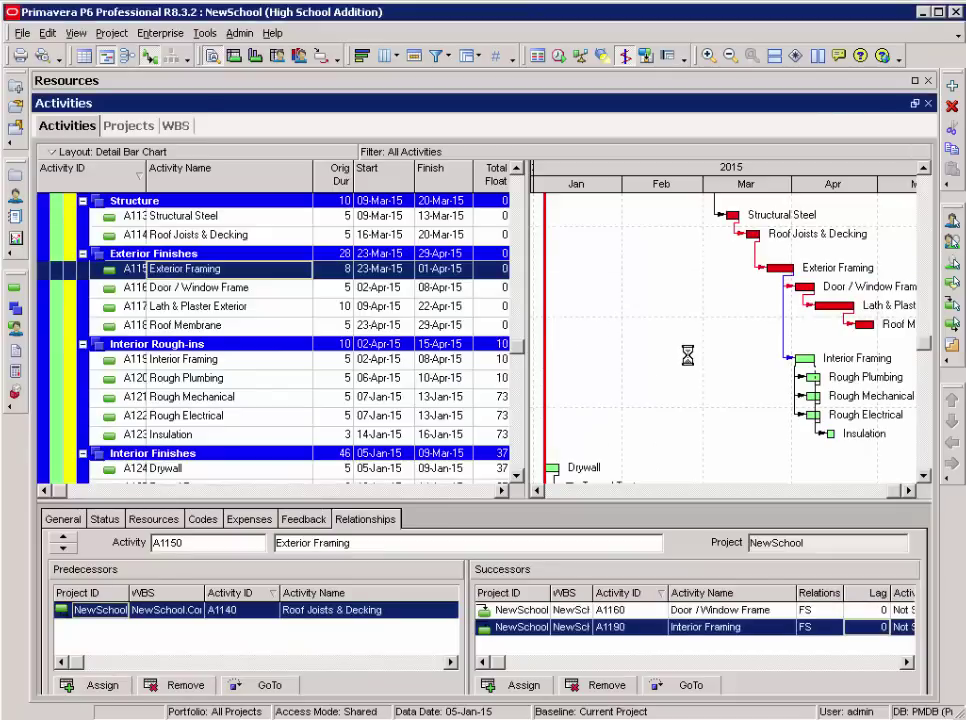
- Link Insulation as a predecessor of Drywall
click(922, 477)
click(922, 477)
click(922, 477)
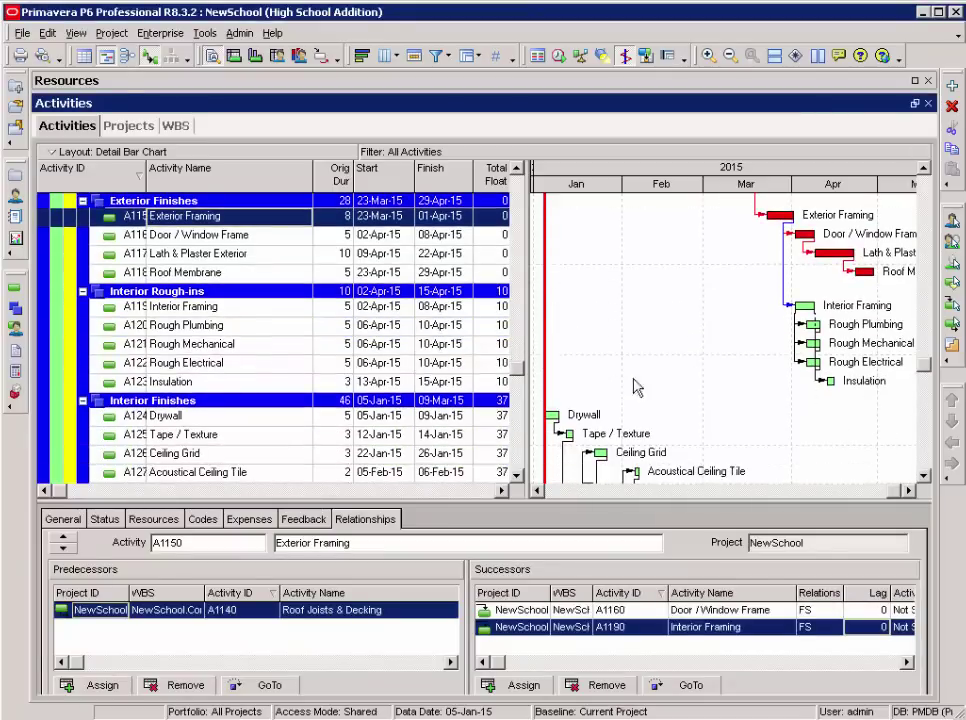
click(295, 386)
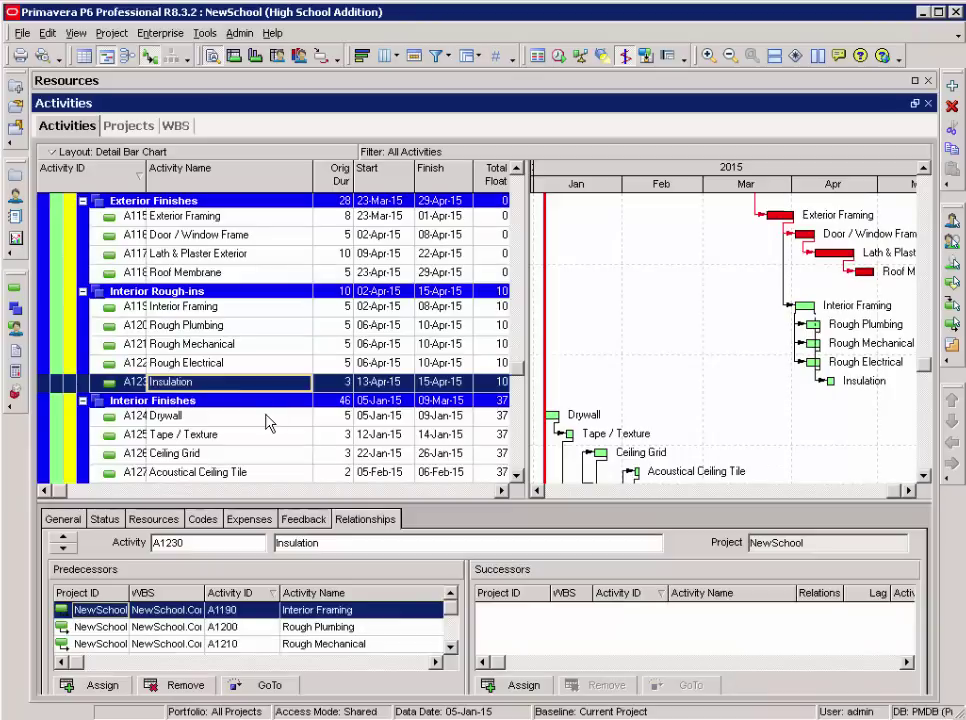
ctrl+click(268, 420)
right_click(268, 421)
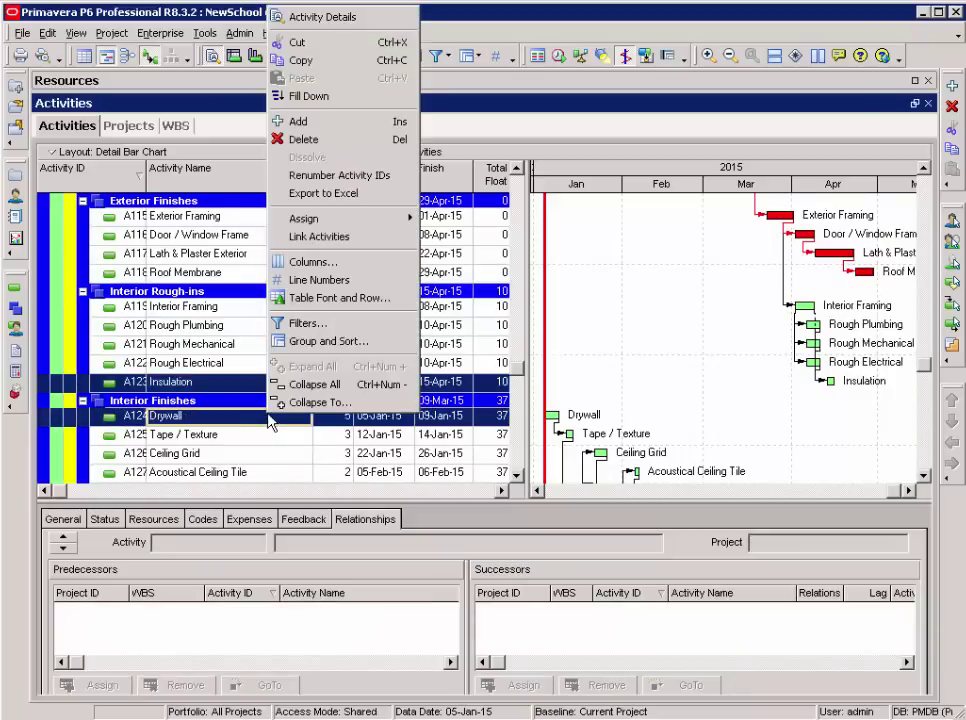
click(330, 244)
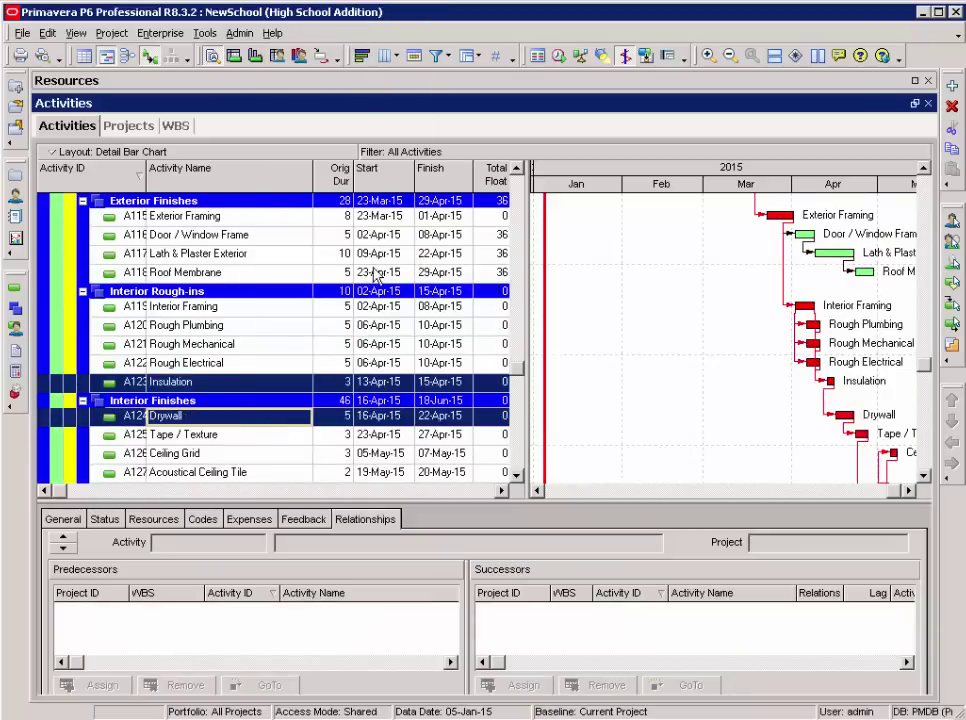
- Link Roof Membrane as a predecessor of Drywall, widening the timeline through July
click(254, 279)
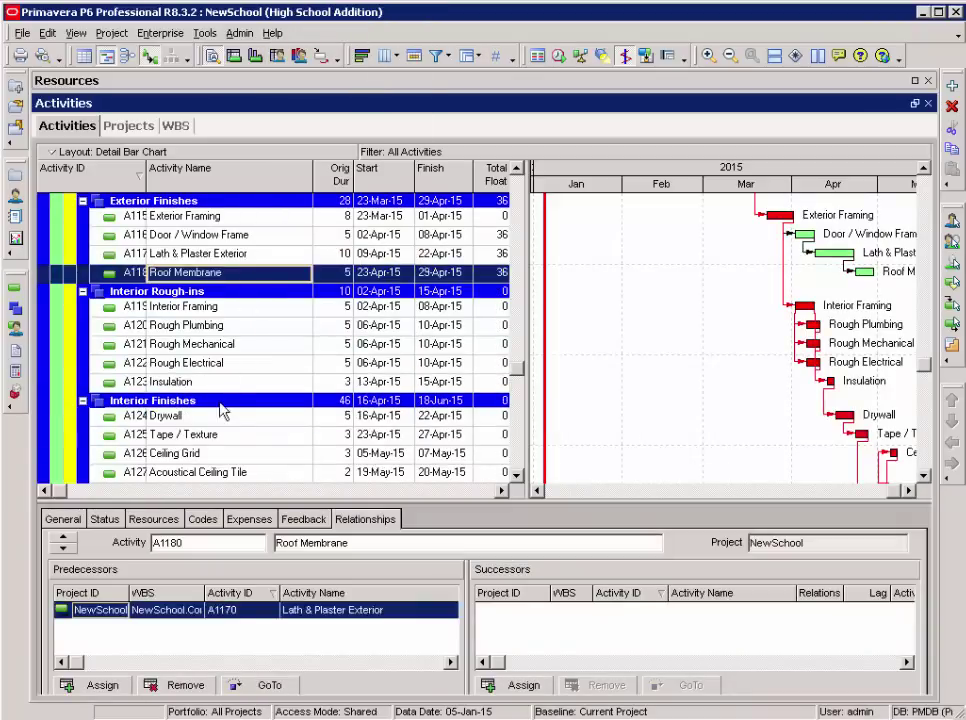
ctrl+click(218, 418)
right_click(218, 425)
click(250, 240)
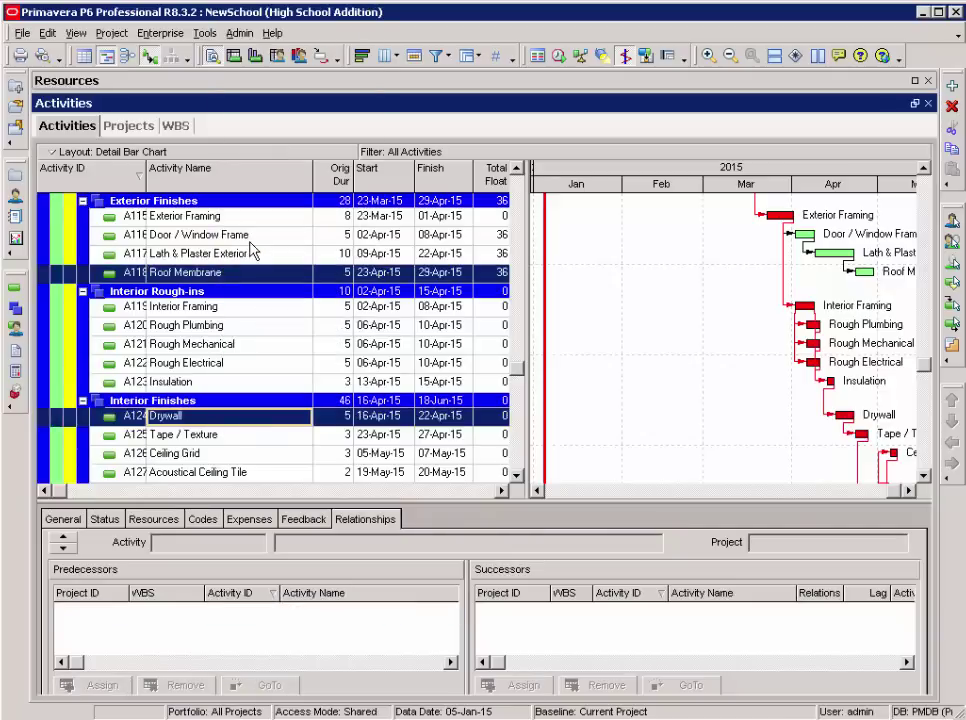
drag(800, 184, 726, 186)
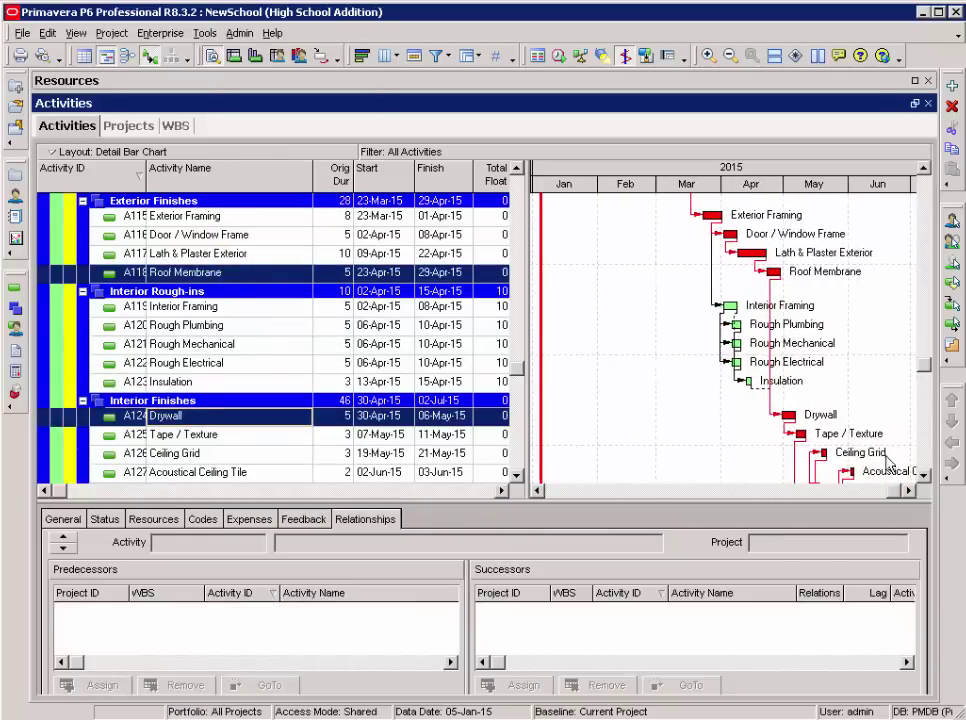
scroll(895, 458, down, 4)
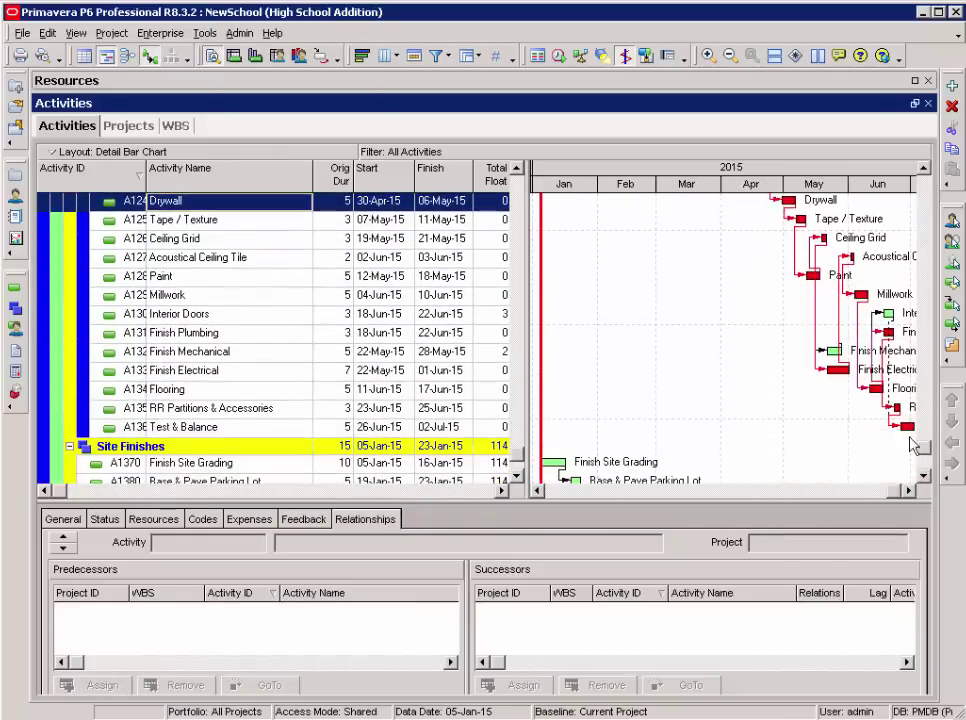
drag(883, 200, 800, 208)
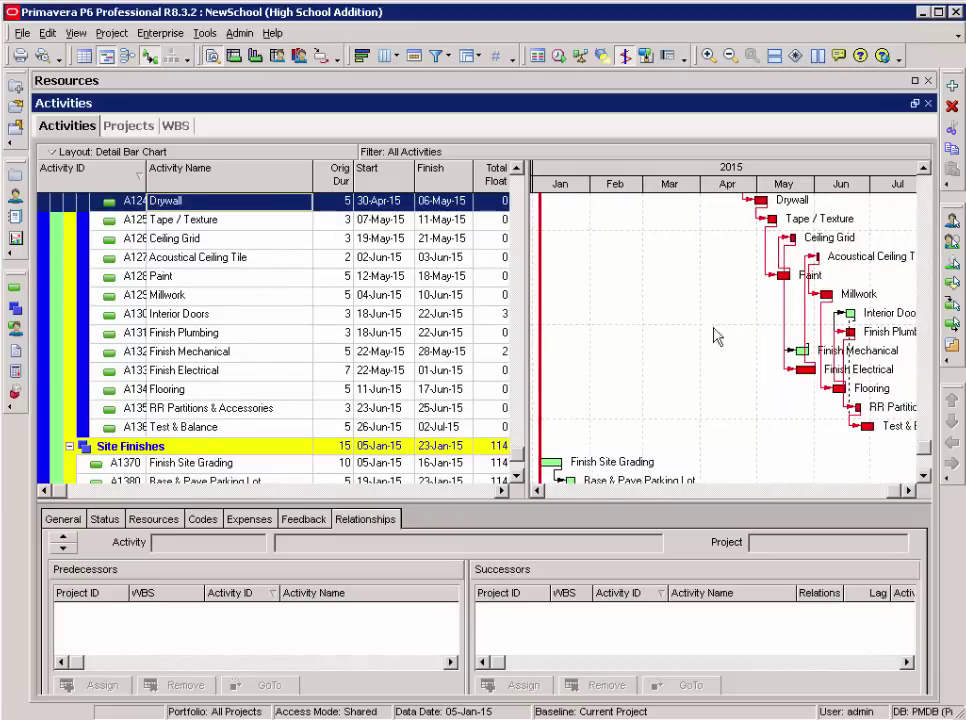
- Assign A1180 Roof Membrane as the predecessor of Finish Site Grading via a 'roof' search
click(257, 463)
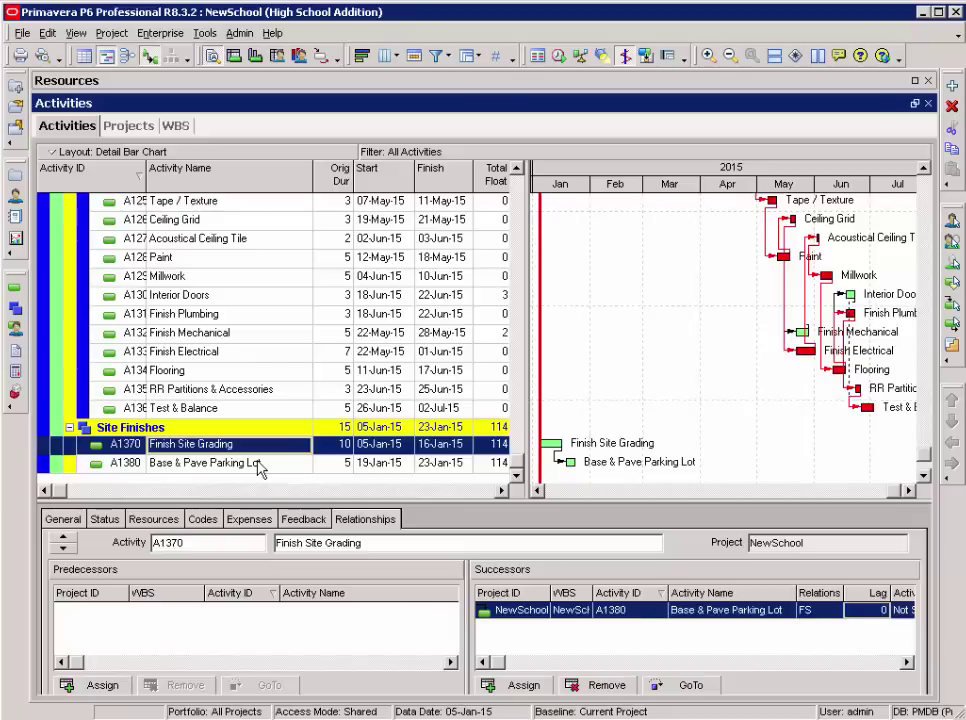
click(100, 686)
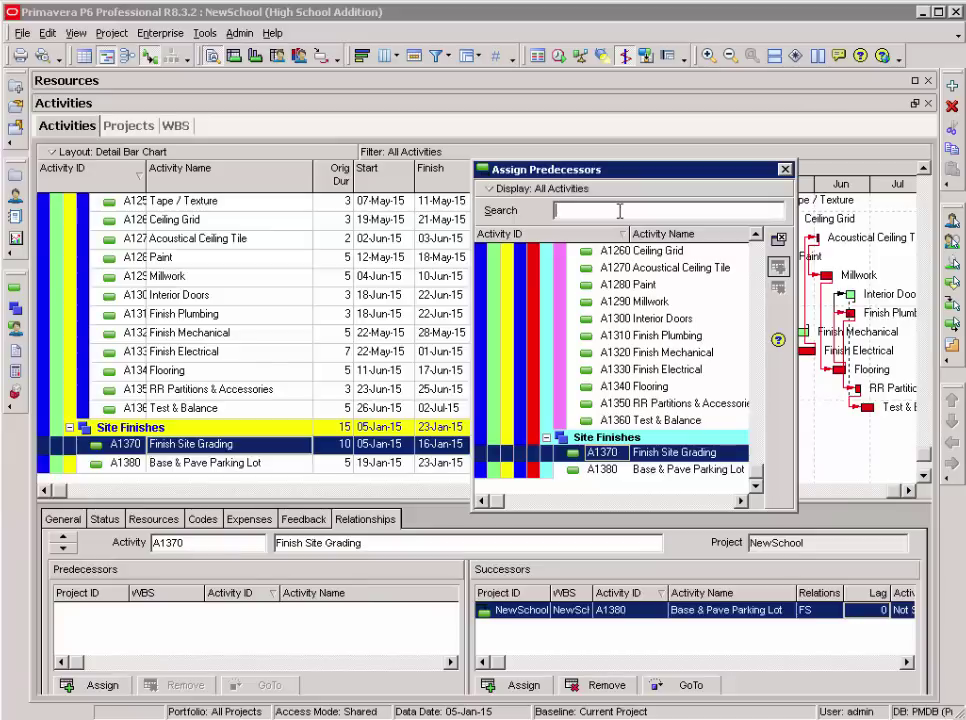
text(roof)
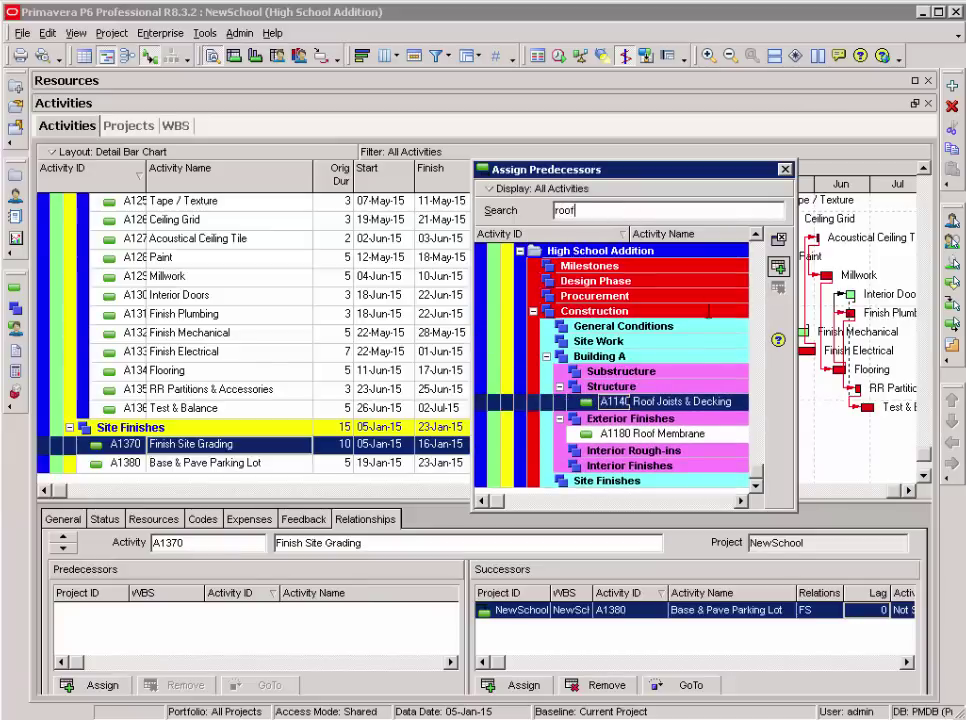
click(700, 434)
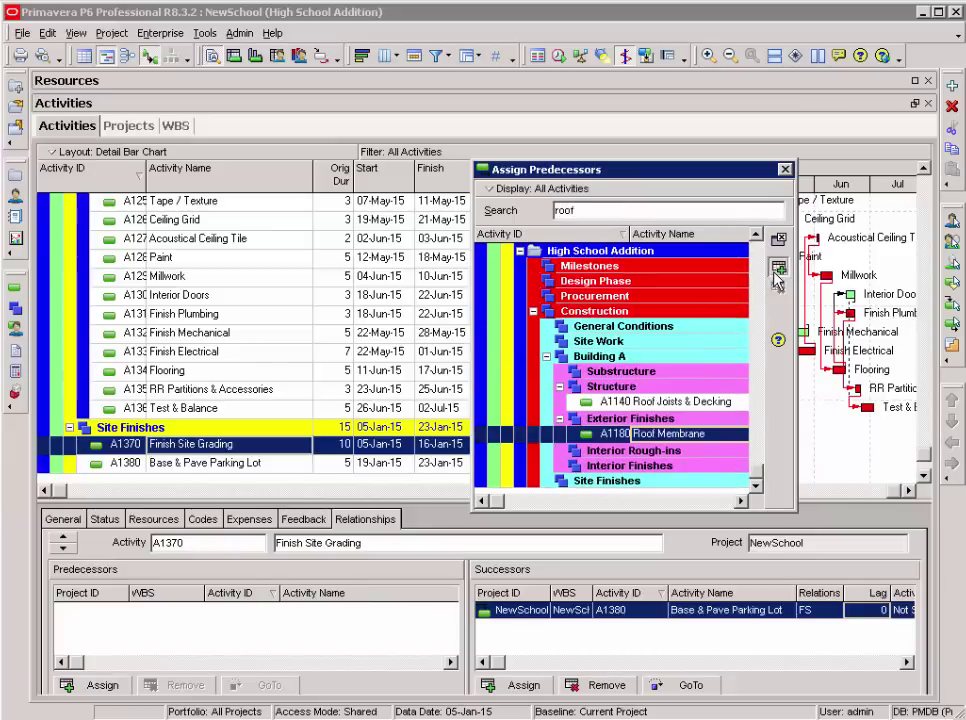
click(778, 268)
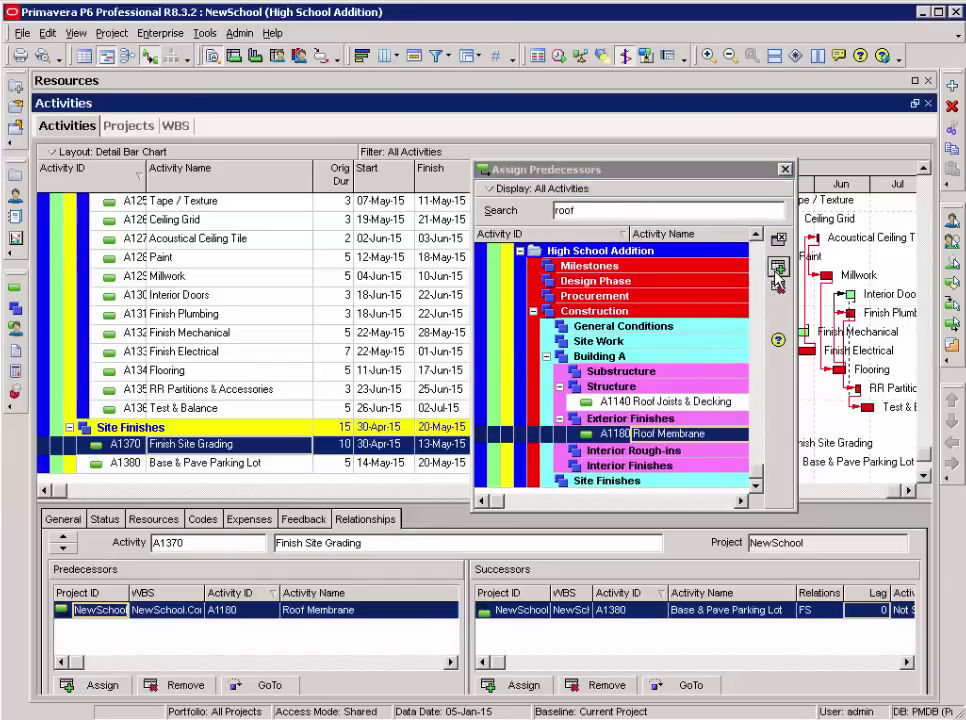
click(785, 171)
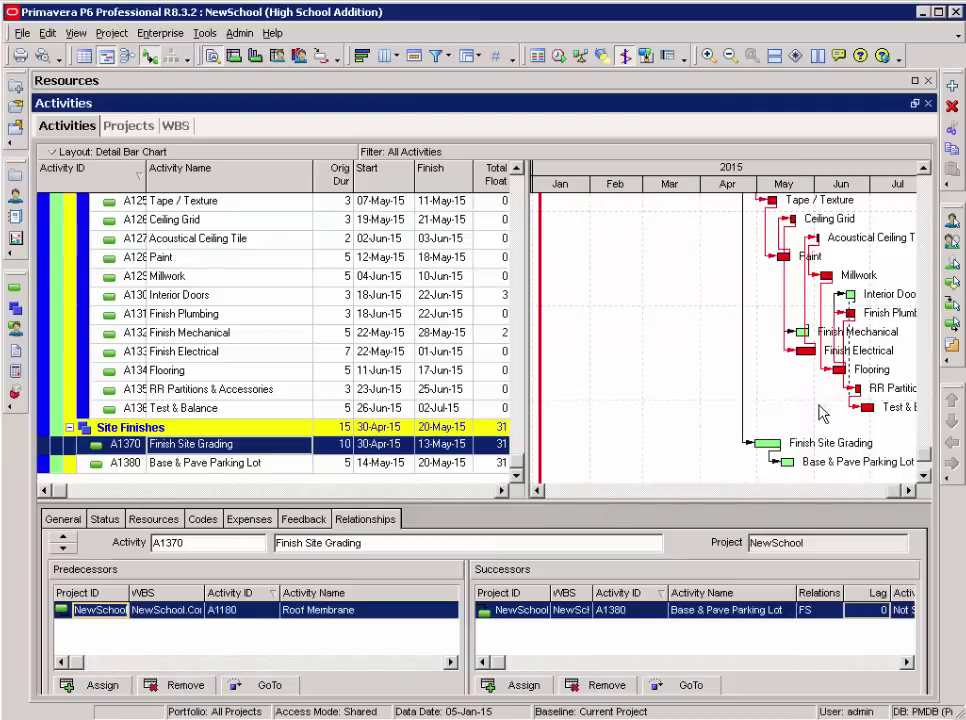
- Drag a finish-to-start link from the Trailer Setup and Fencing bar to Underground Utilities
click(924, 169)
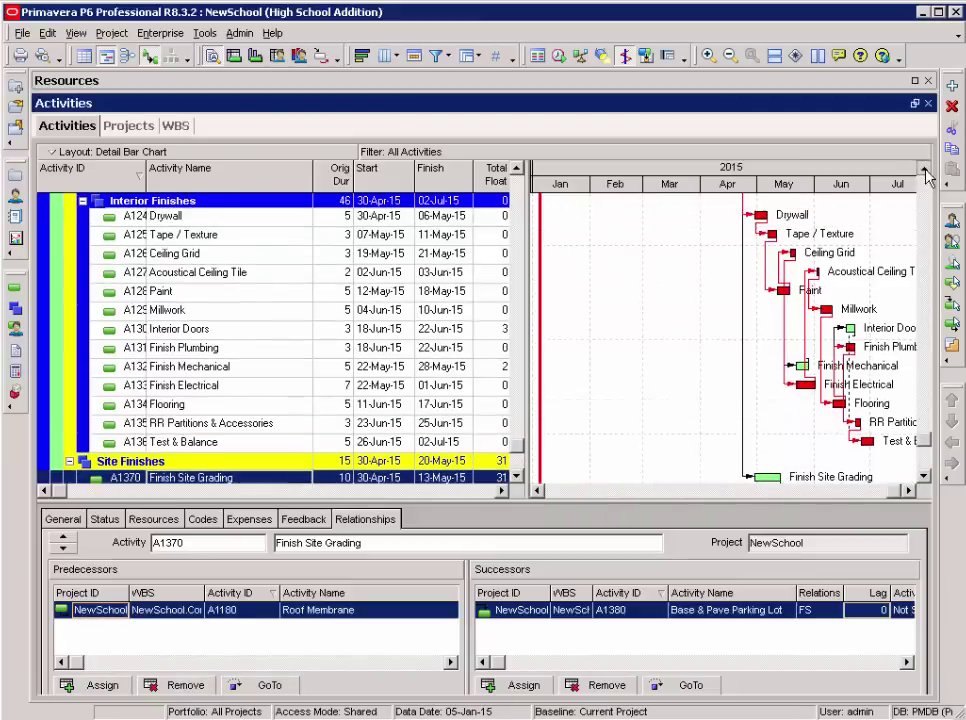
click(924, 172)
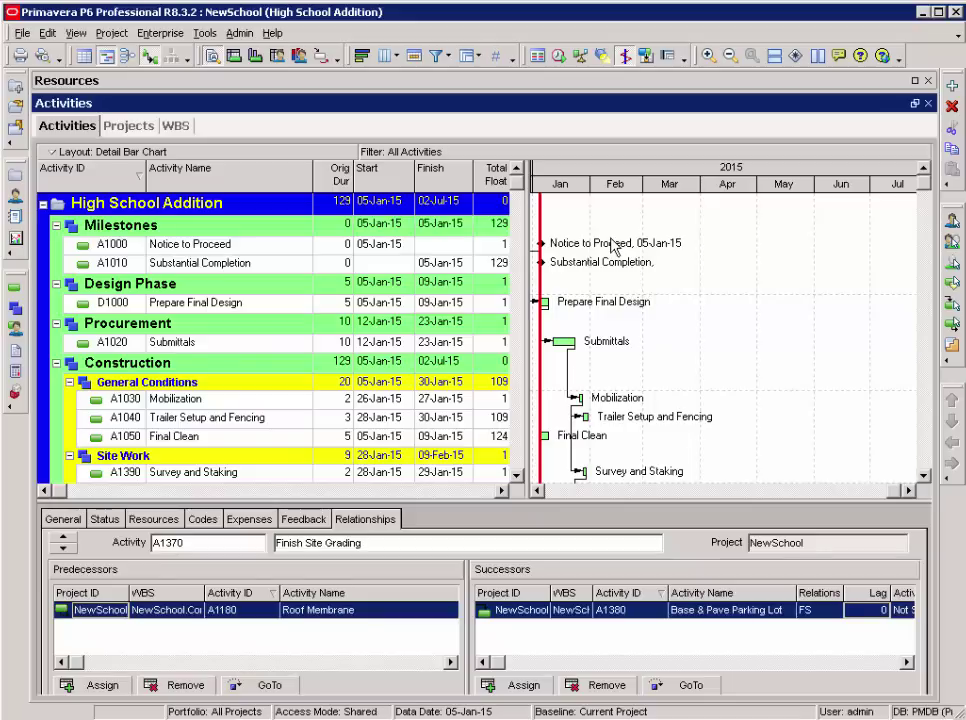
scroll(675, 267, down, 5)
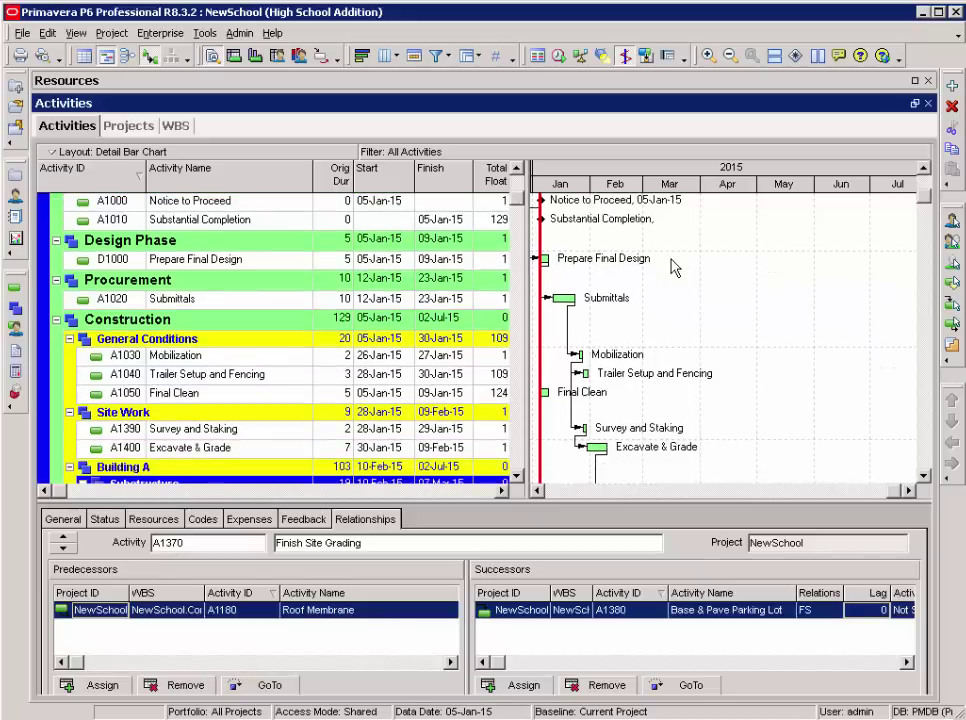
scroll(675, 267, down, 2)
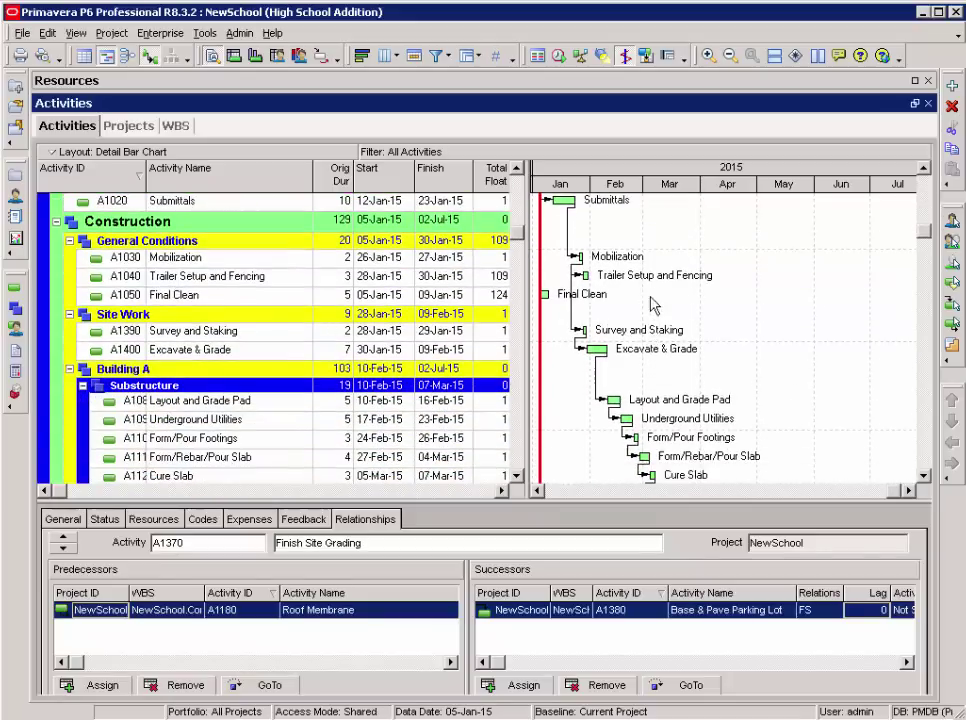
click(600, 283)
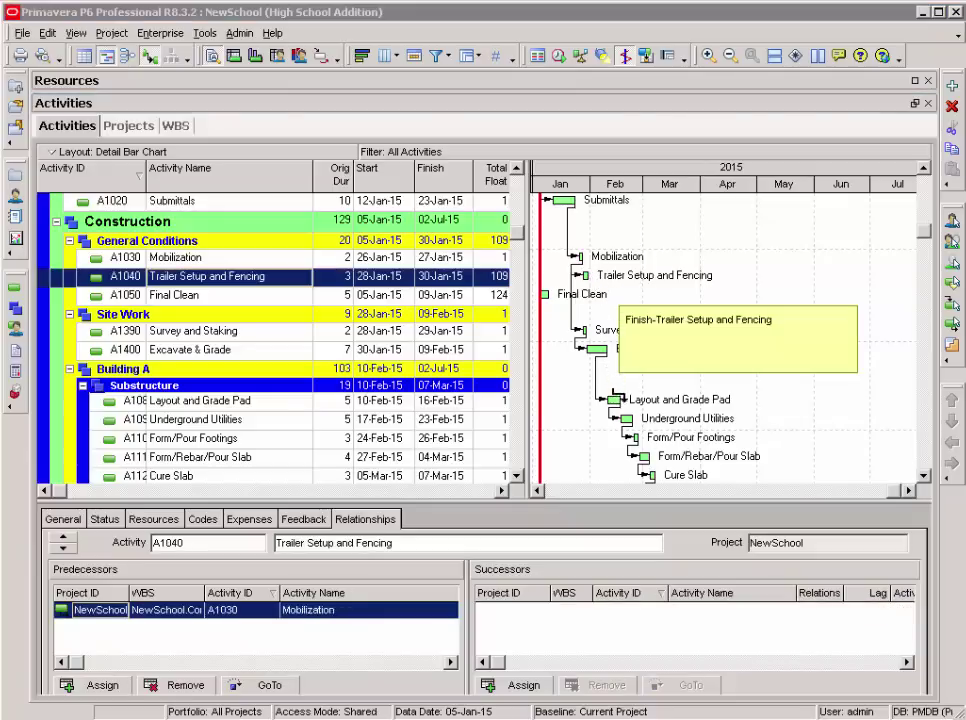
drag(627, 398, 622, 418)
scroll(923, 478, down, 3)
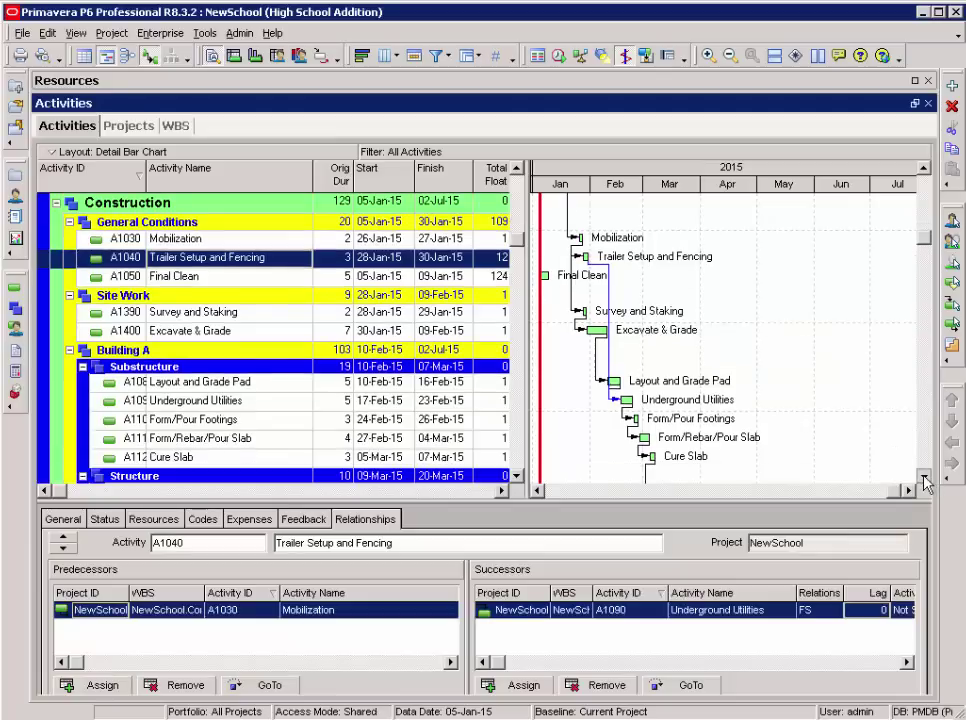
scroll(923, 478, down, 4)
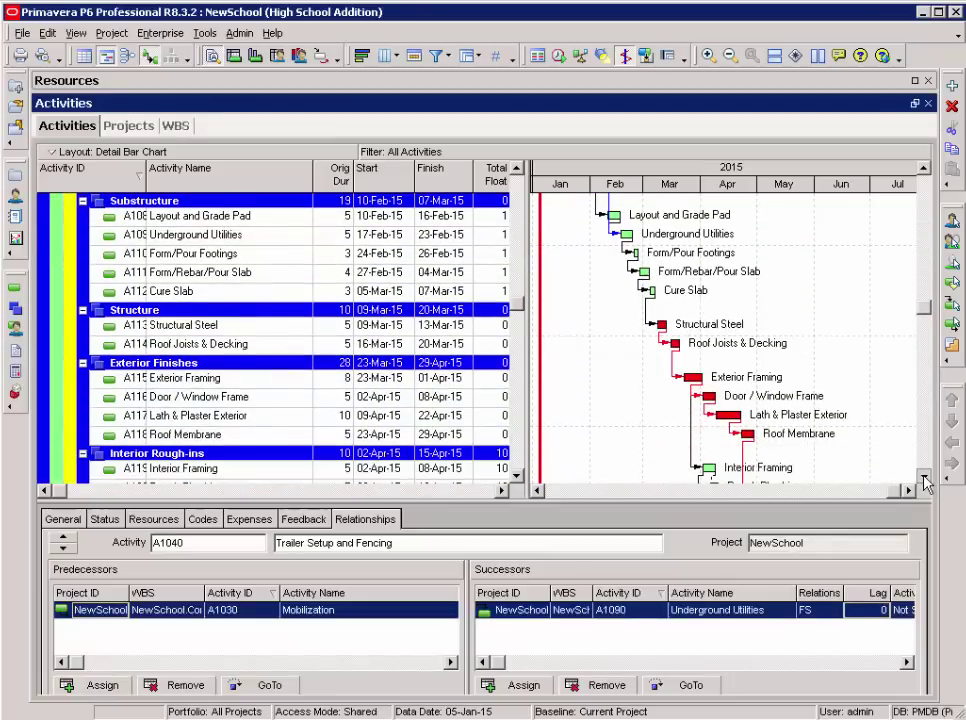
scroll(923, 478, down, 5)
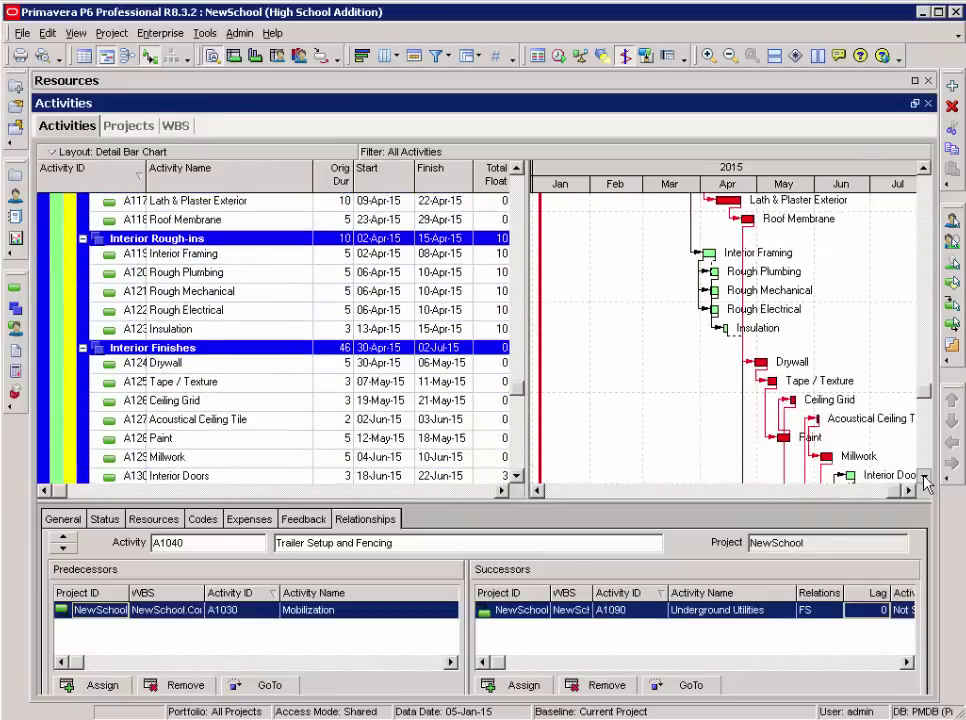
scroll(923, 480, down, 3)
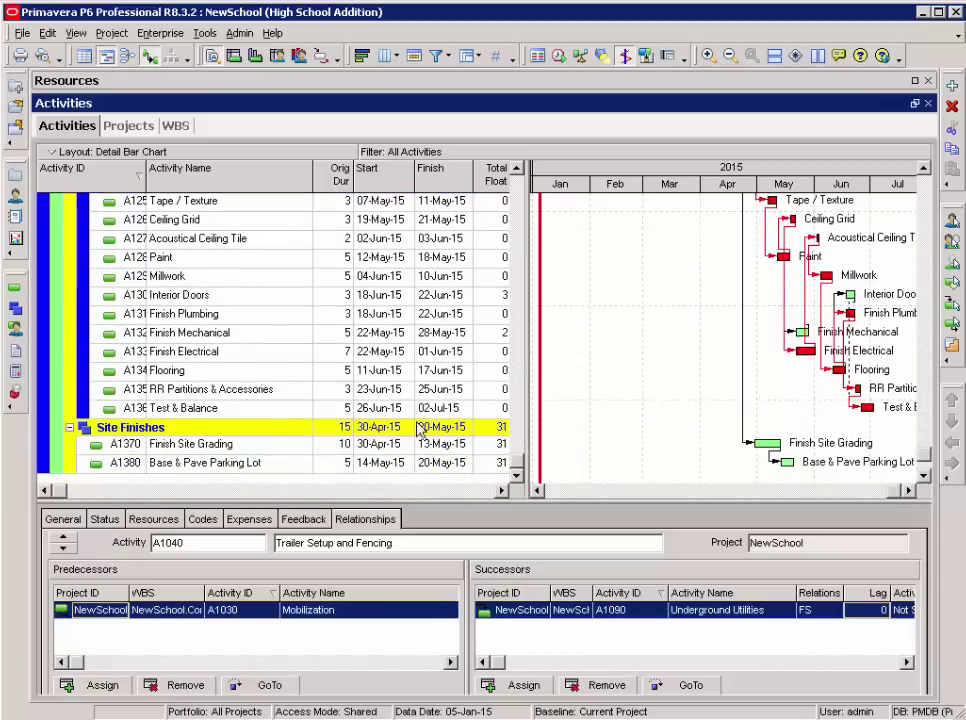
- Assign A1050 Final Clean as a successor of Test & Balance, found by searching 'final'
click(262, 414)
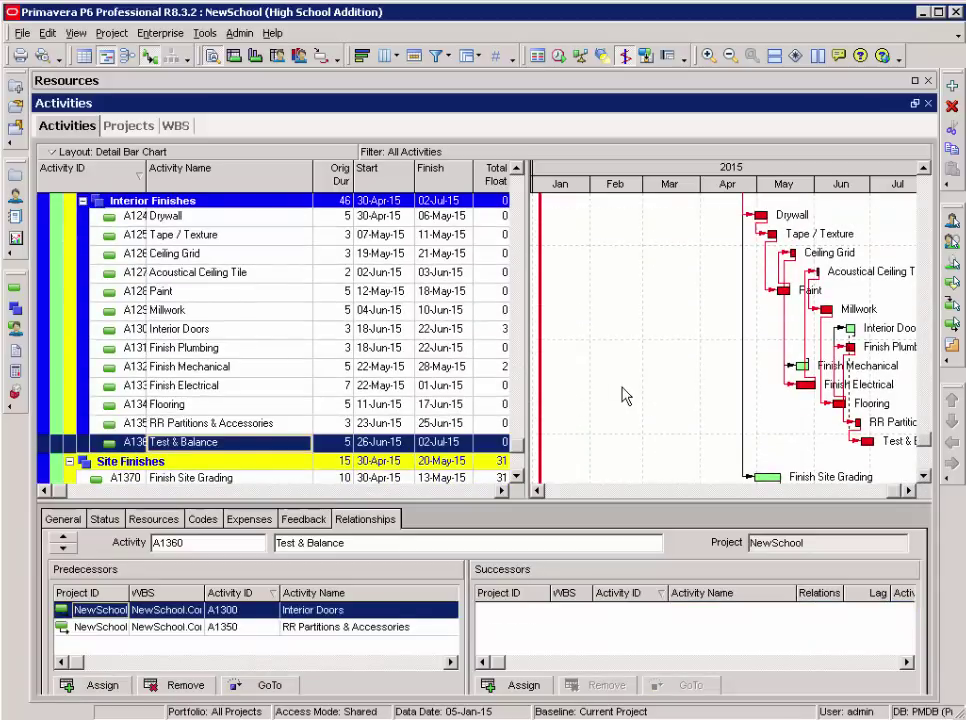
click(522, 684)
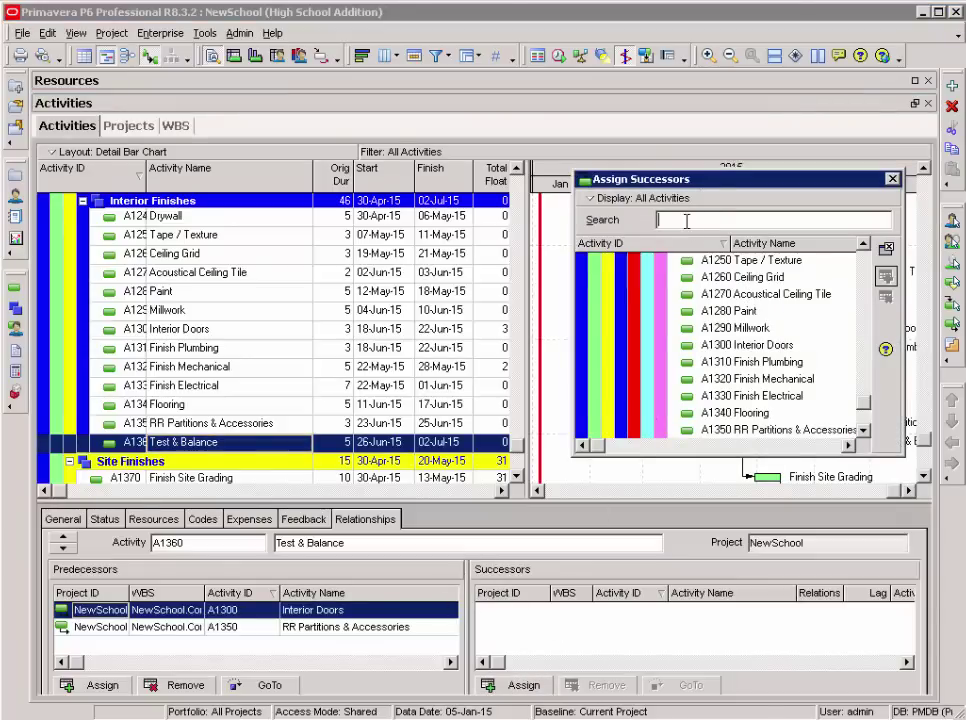
text(final)
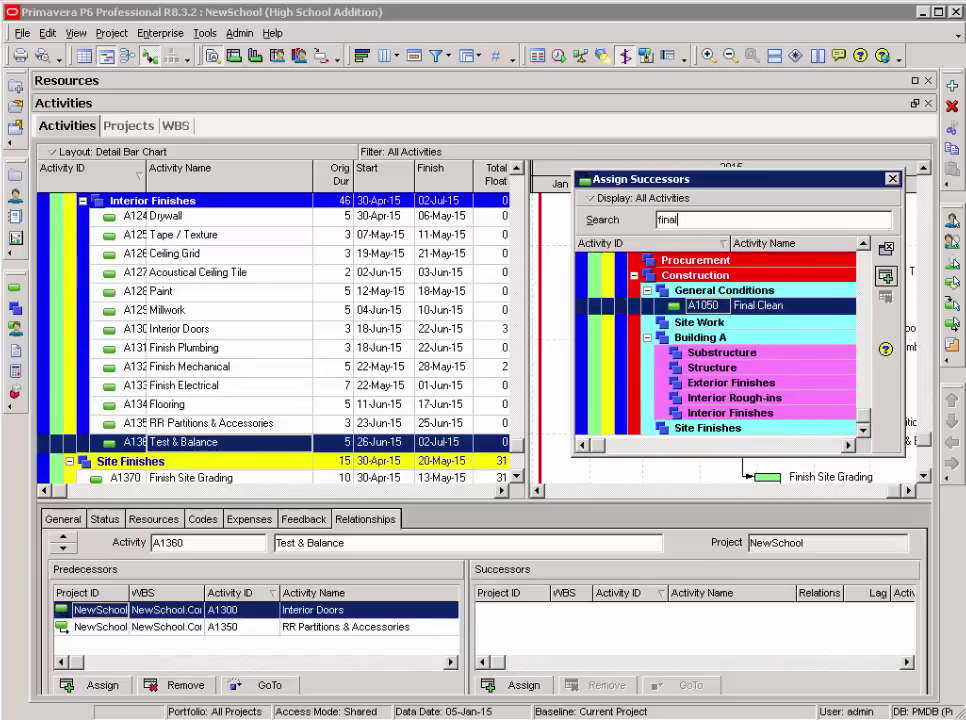
double_click(822, 308)
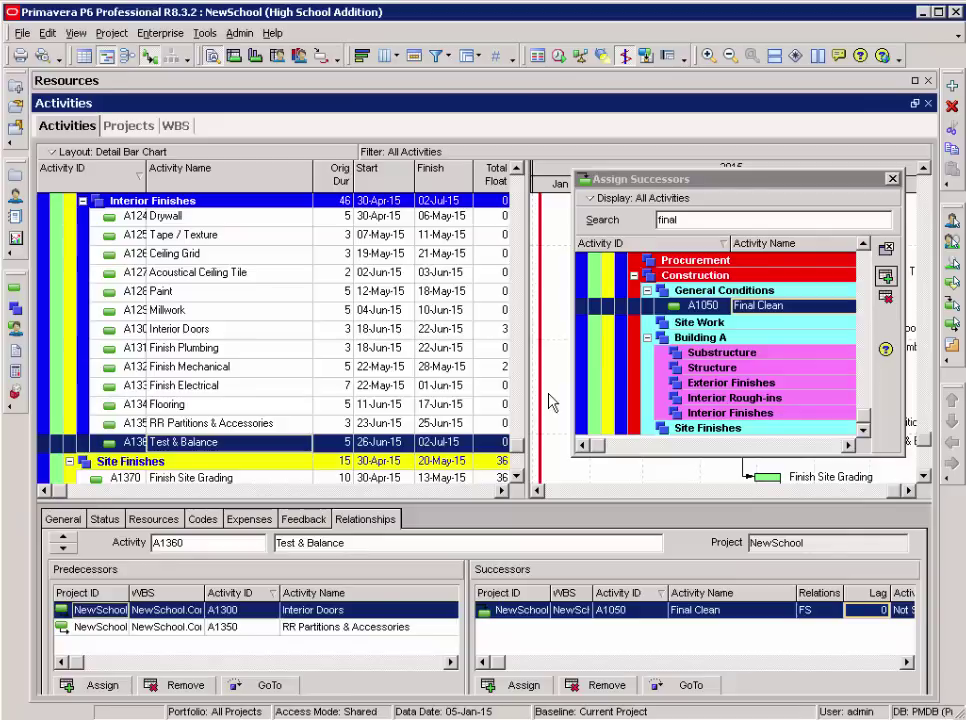
- Assign Final Clean as a successor of Base & Pave Parking Lot (A1380)
click(517, 478)
click(517, 478)
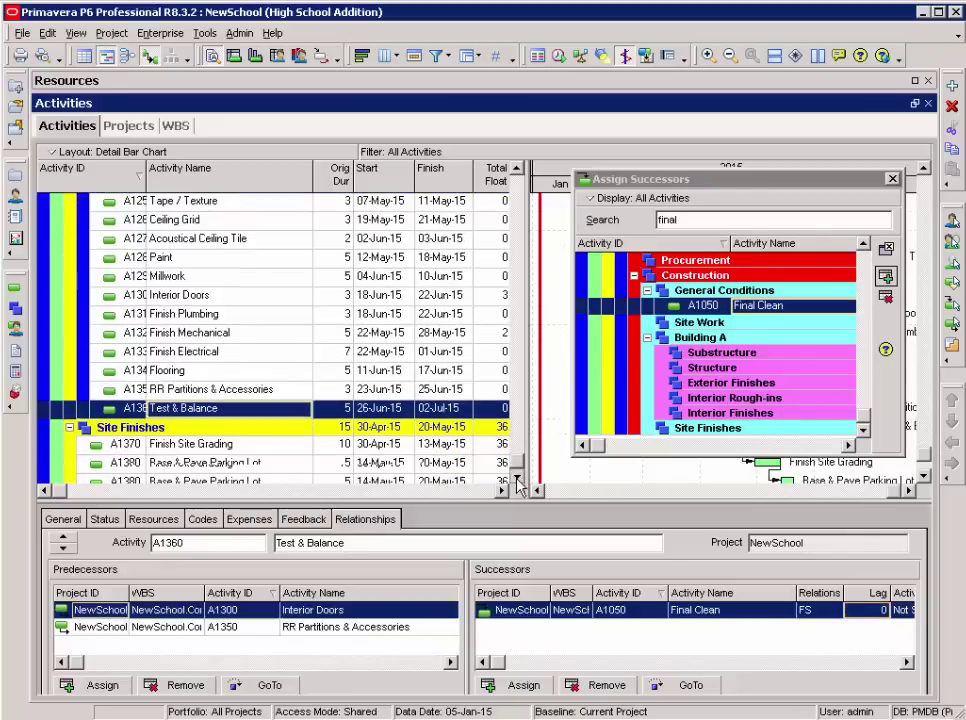
click(295, 463)
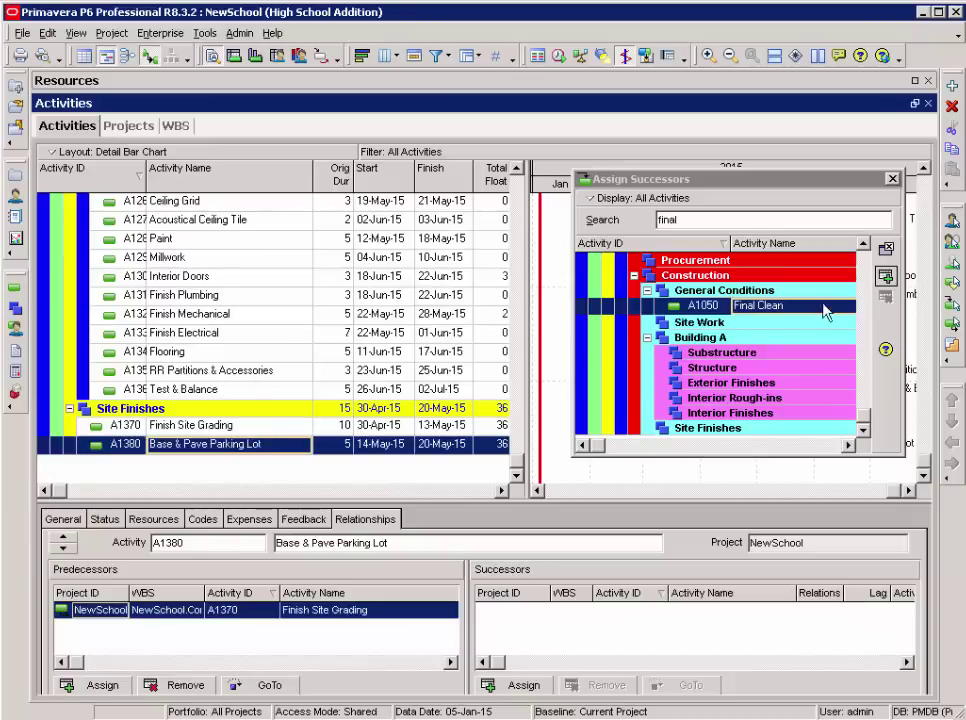
click(885, 278)
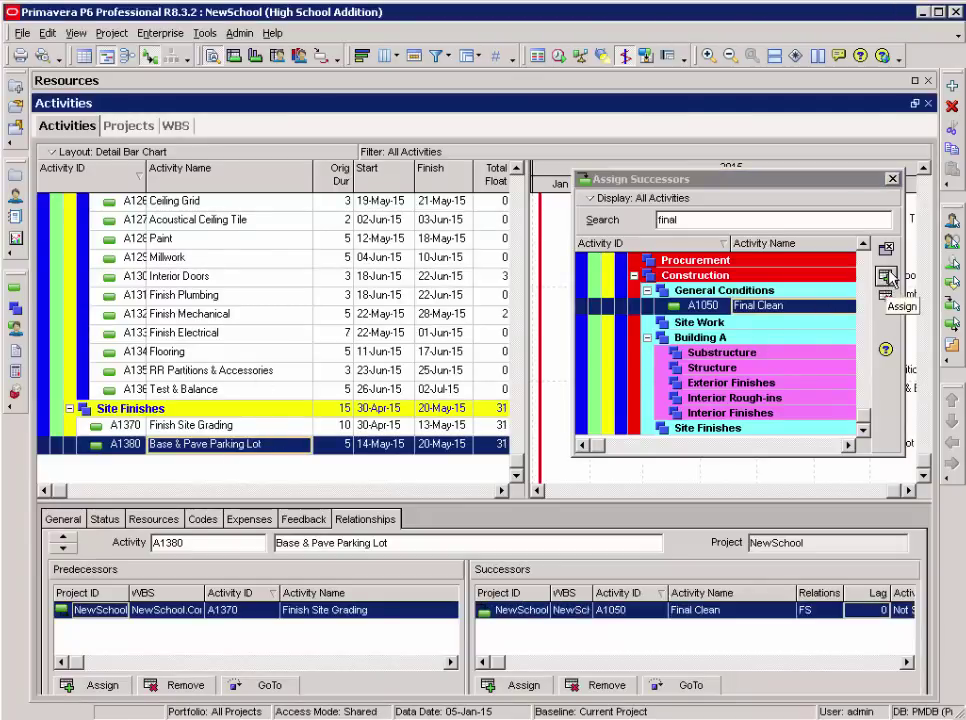
click(893, 179)
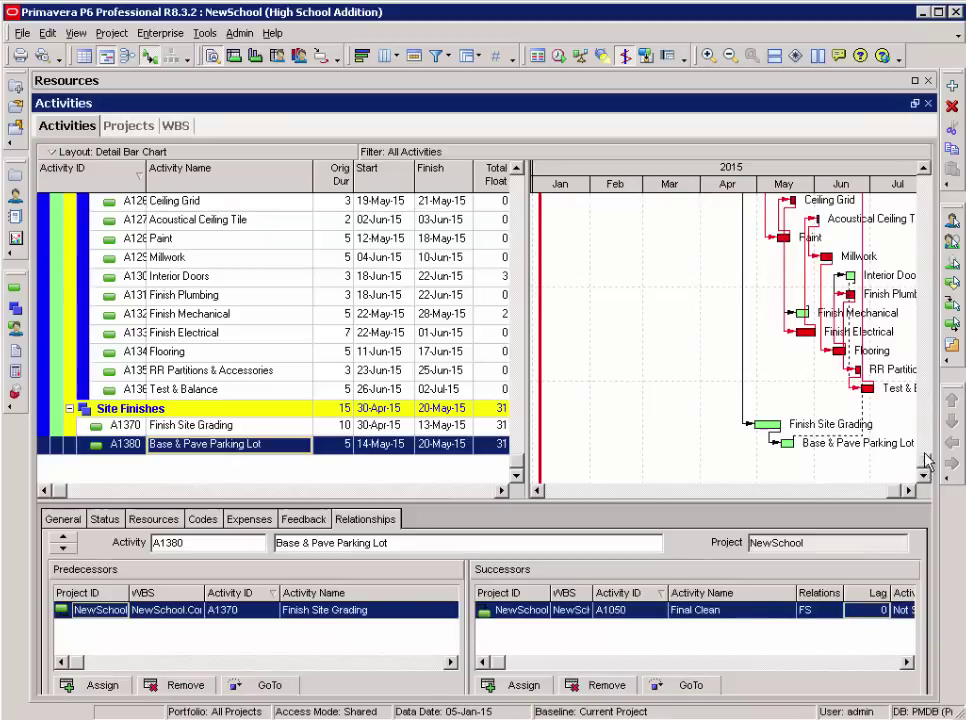
drag(926, 461, 923, 180)
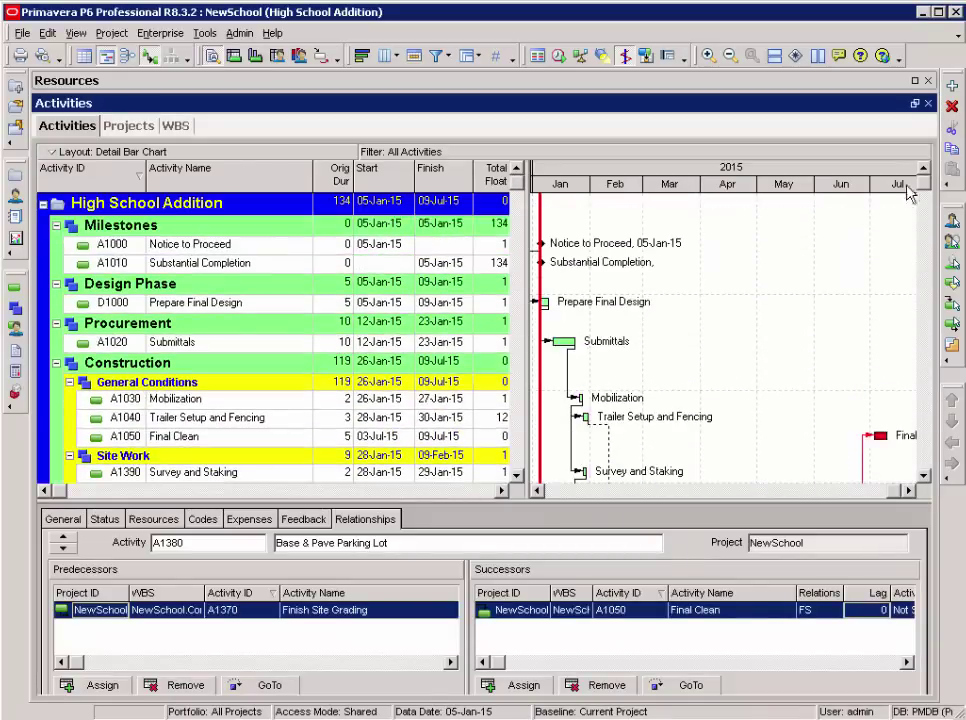
- Link Final Clean to the Substantial Completion milestone with Link Activities
click(239, 440)
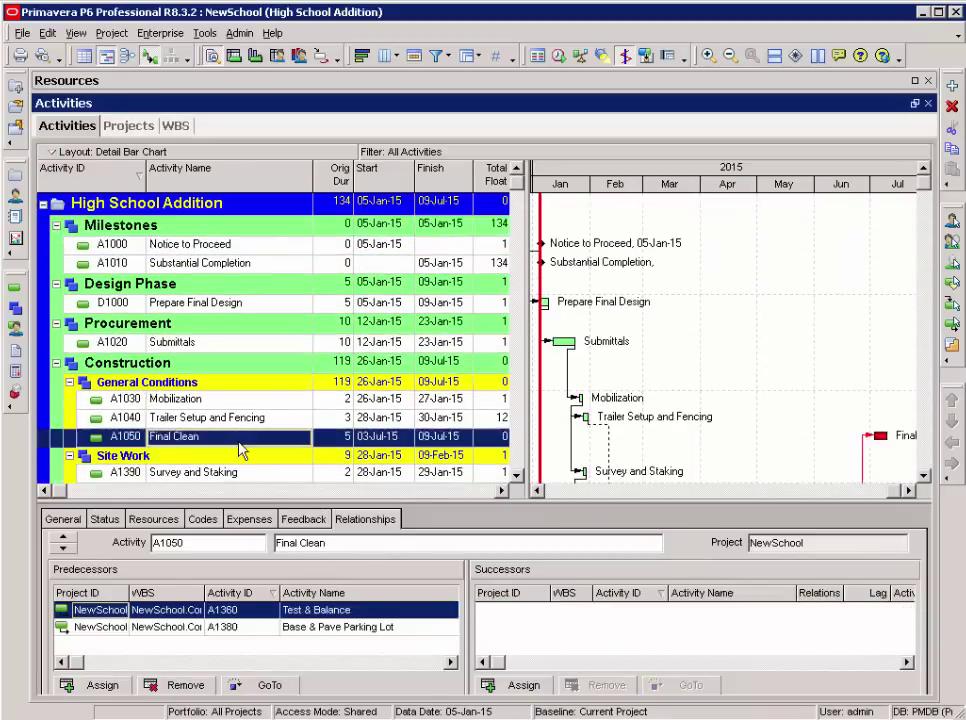
ctrl+click(229, 265)
right_click(229, 265)
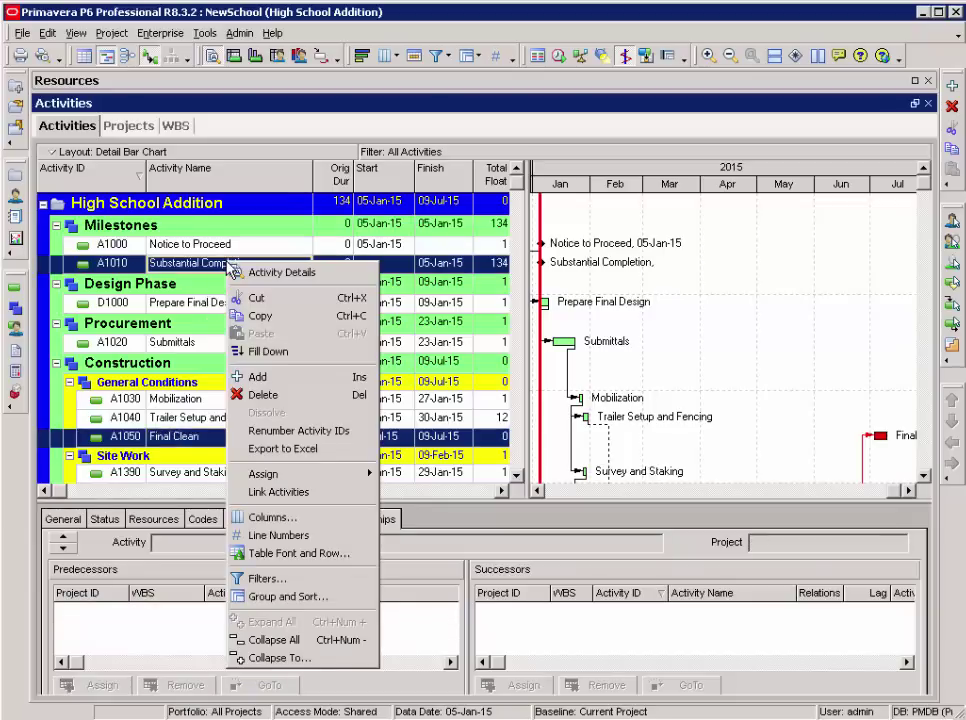
click(289, 492)
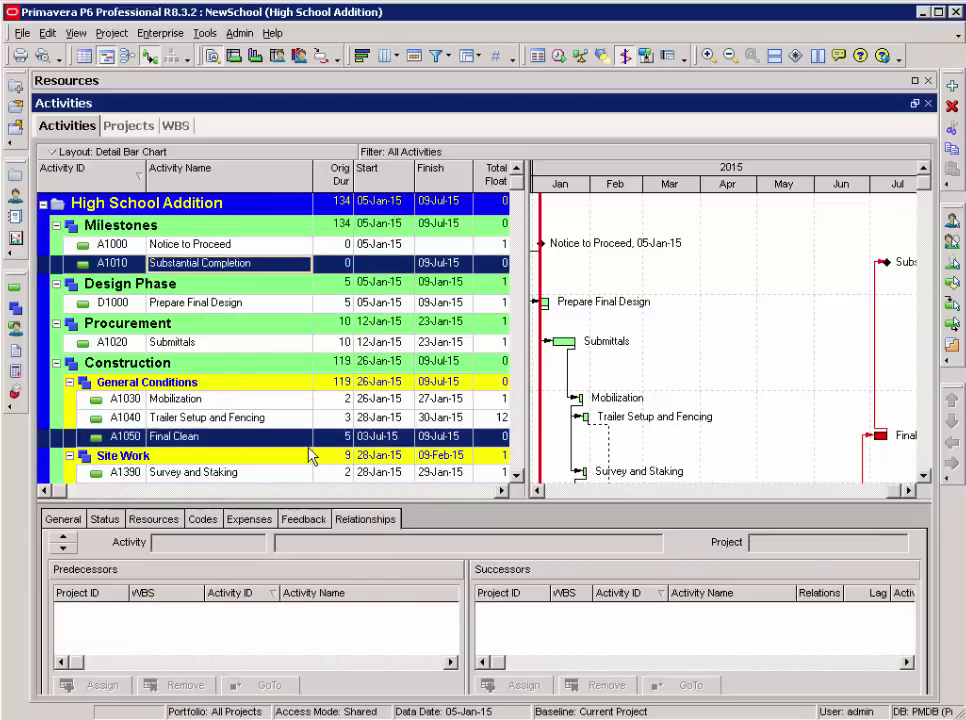
scroll(925, 483, down, 8)
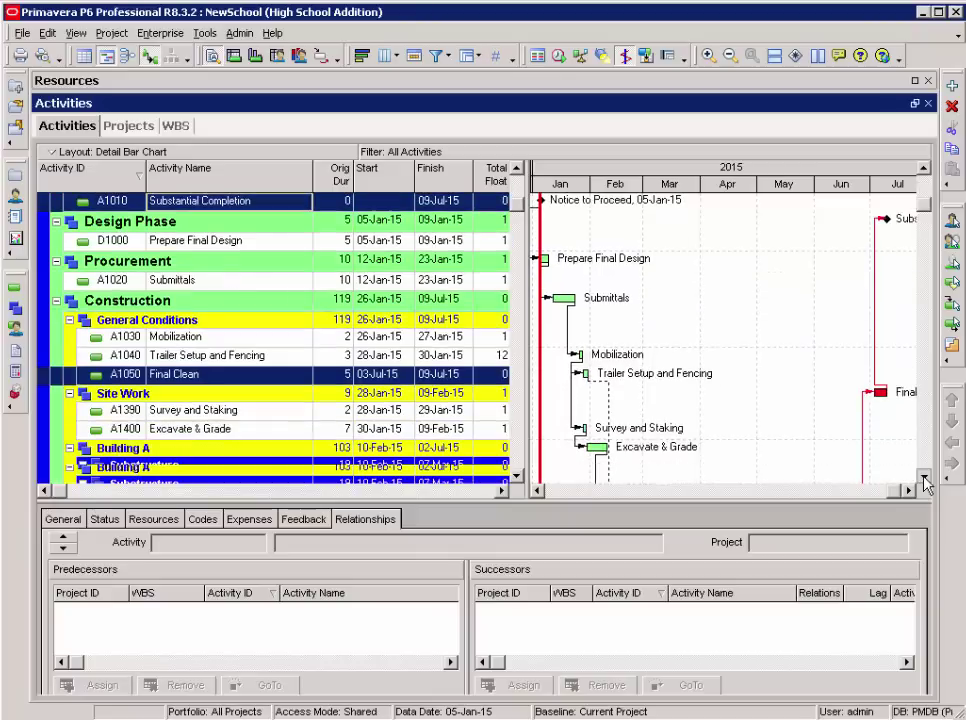
scroll(925, 483, down, 8)
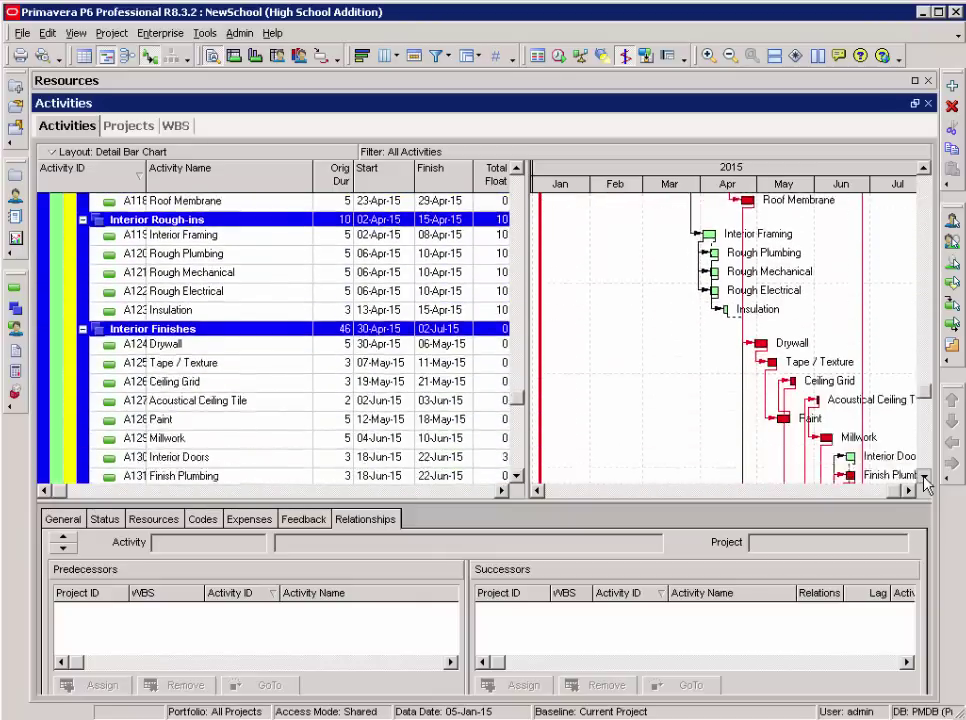